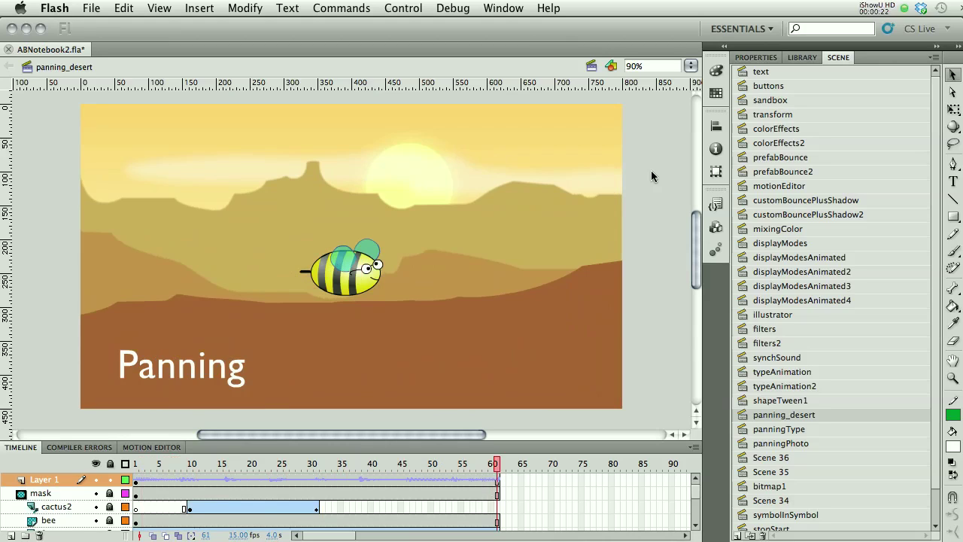
Scrub panning_desert to frame 57, then play the panningType scene from frame 1
click(140, 464)
drag(140, 464, 474, 486)
click(745, 431)
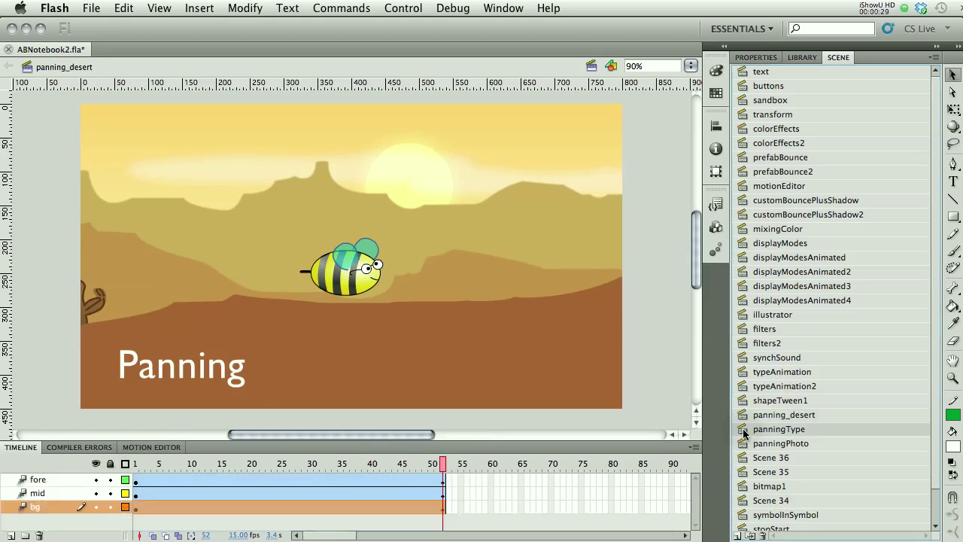
click(137, 467)
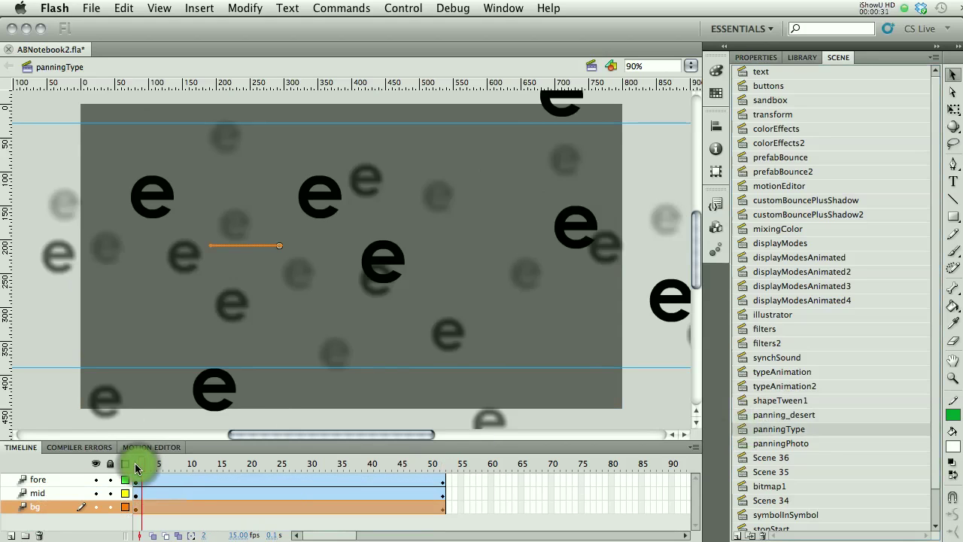
key(Return)
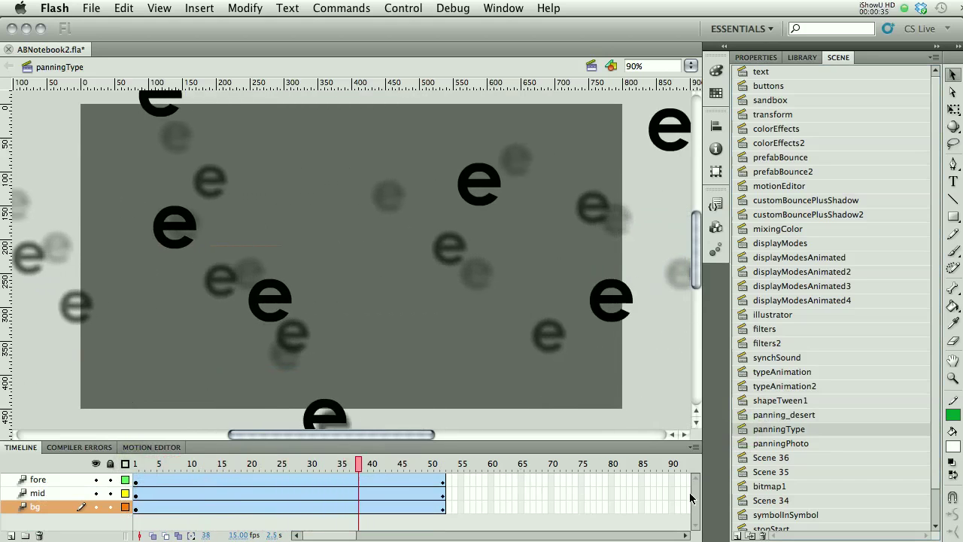
Play the panningPhoto scene from frame 1, then return to panning_desert and scrub its playhead
click(746, 443)
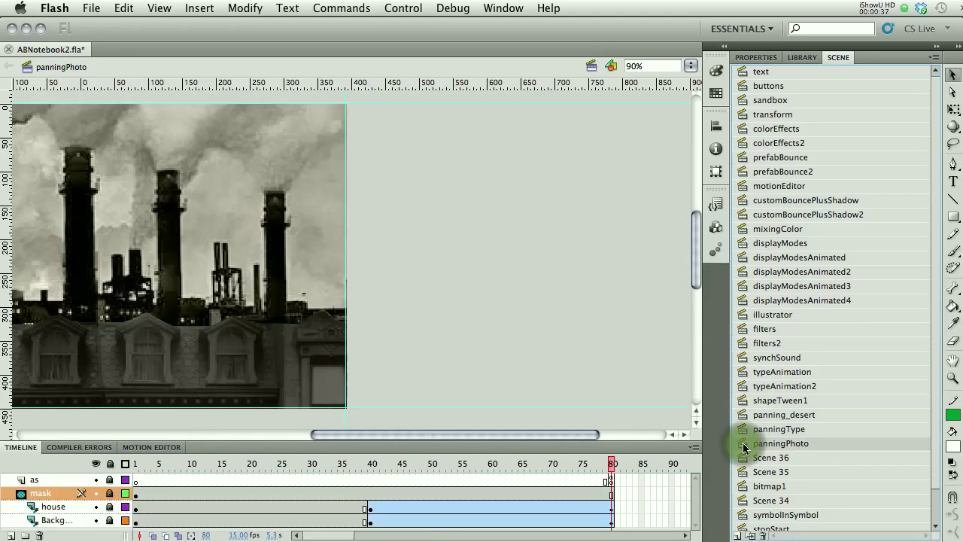
drag(520, 431, 404, 440)
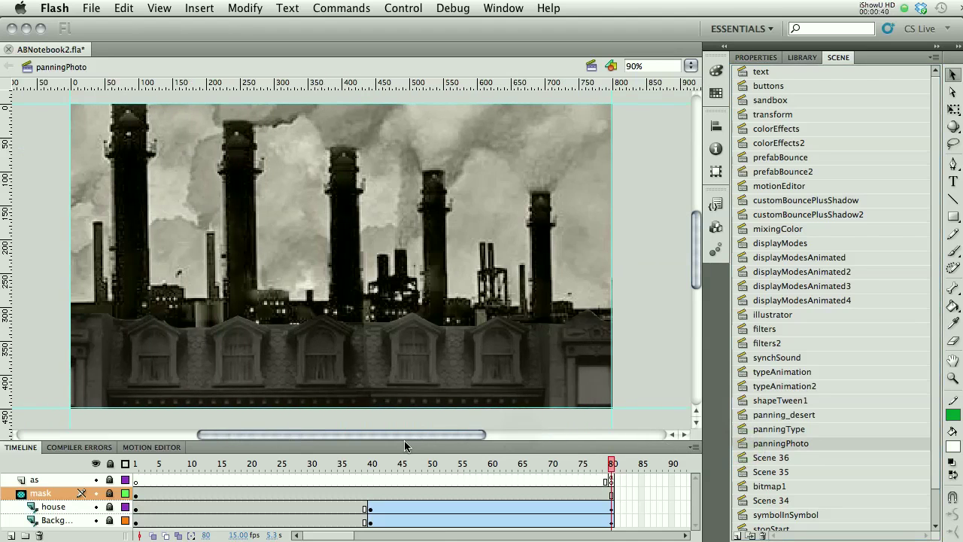
click(136, 465)
click(135, 465)
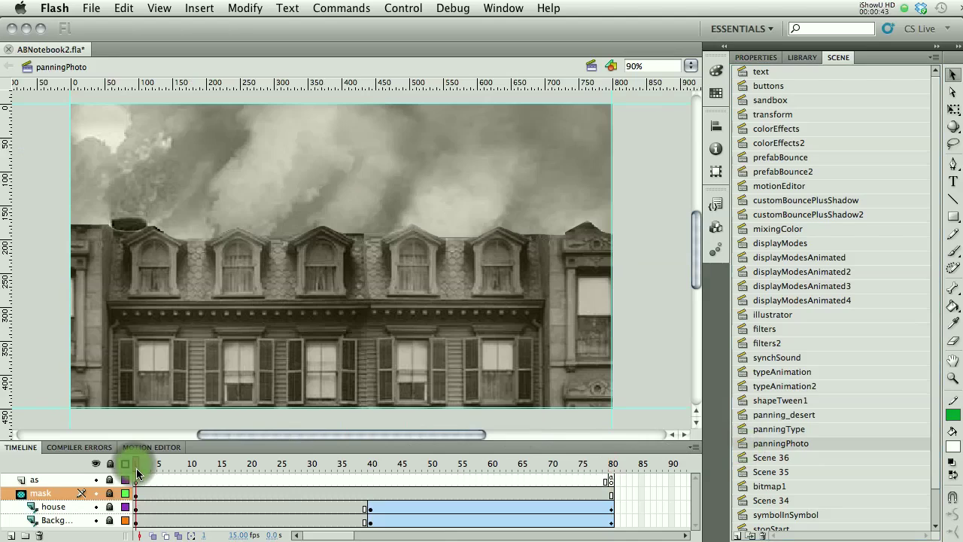
key(Return)
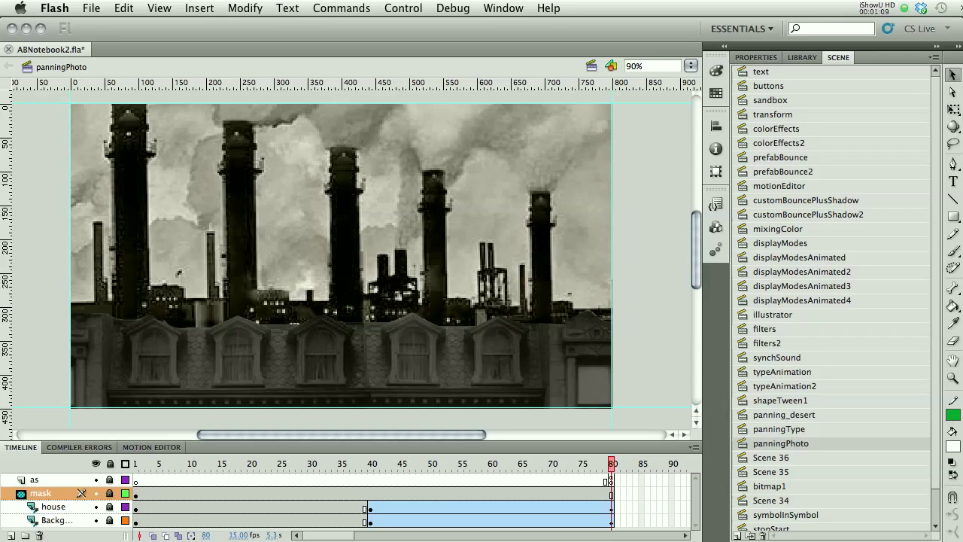
click(784, 414)
drag(470, 464, 497, 463)
Unlock and hide the mask layer, zoom to 25%, and rewind to frame 1
click(110, 493)
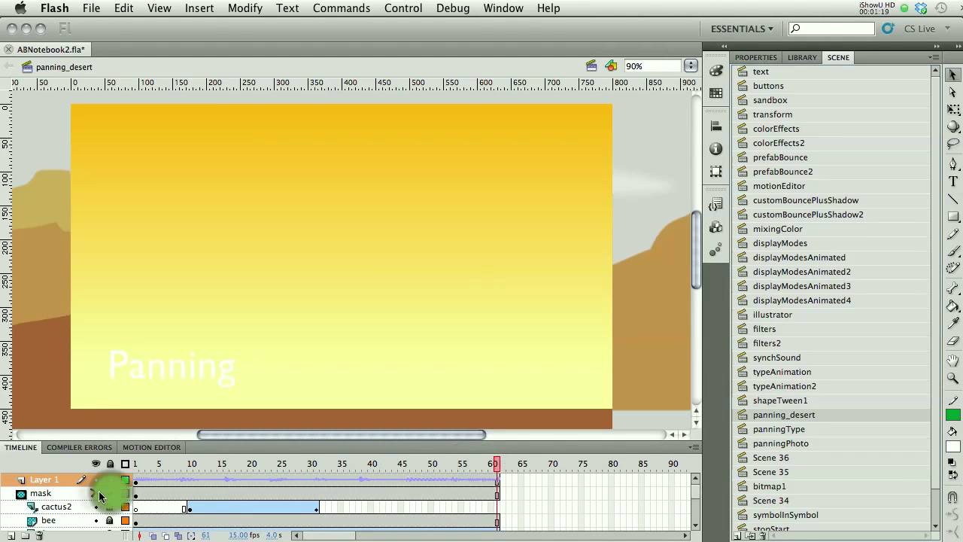
click(95, 493)
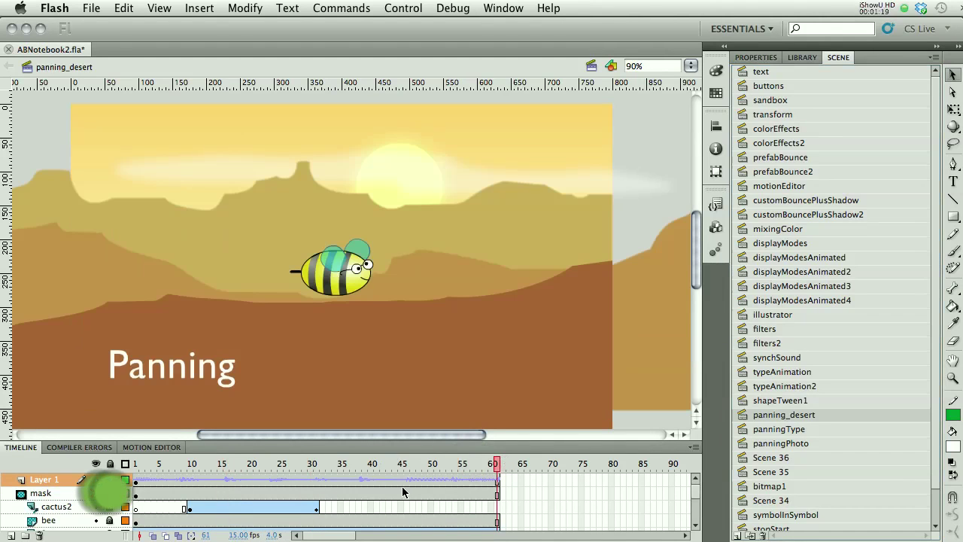
click(689, 65)
click(696, 102)
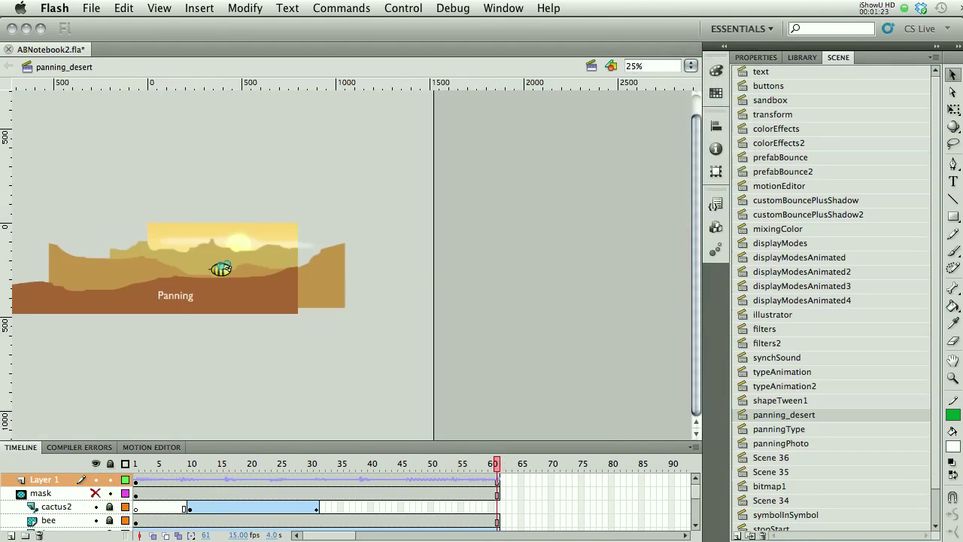
click(135, 464)
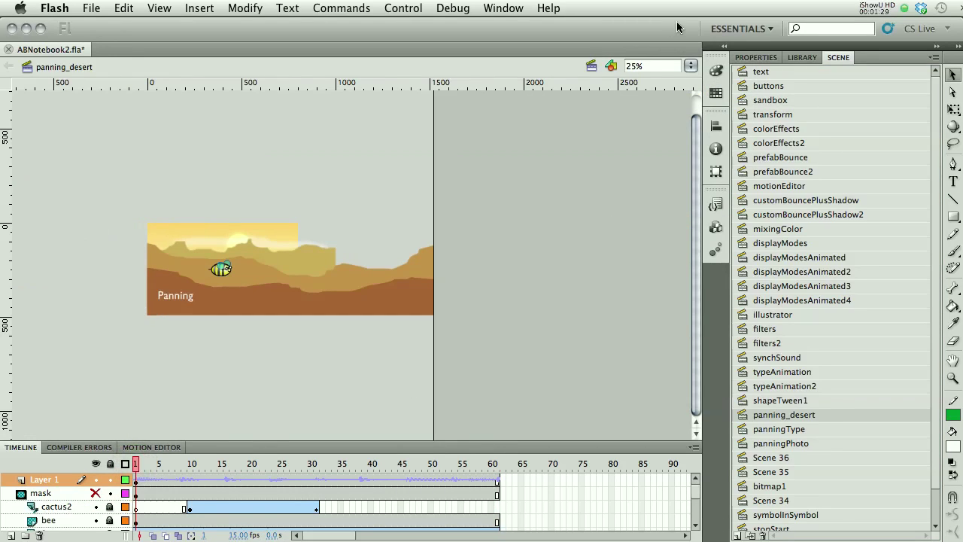
Zoom the stage to 50% and deselect everything
click(690, 66)
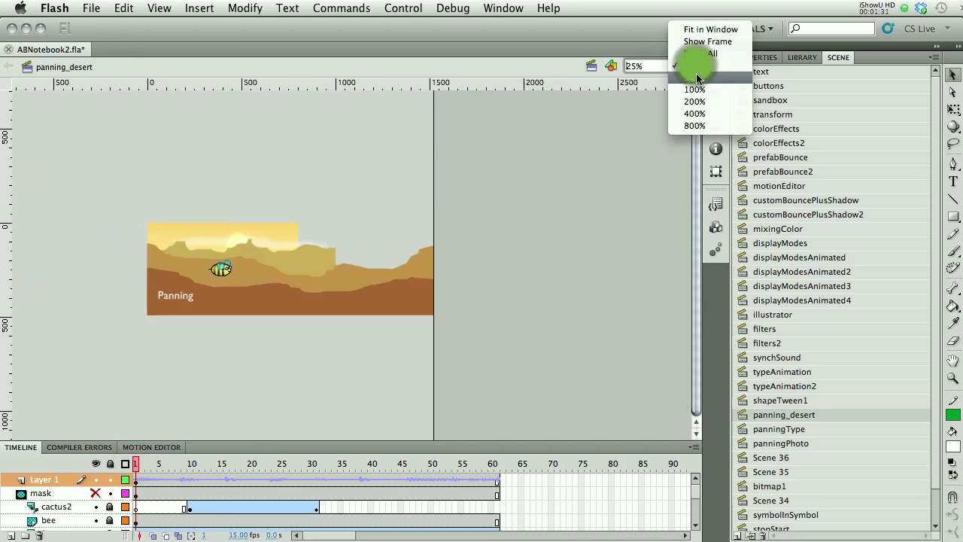
click(681, 76)
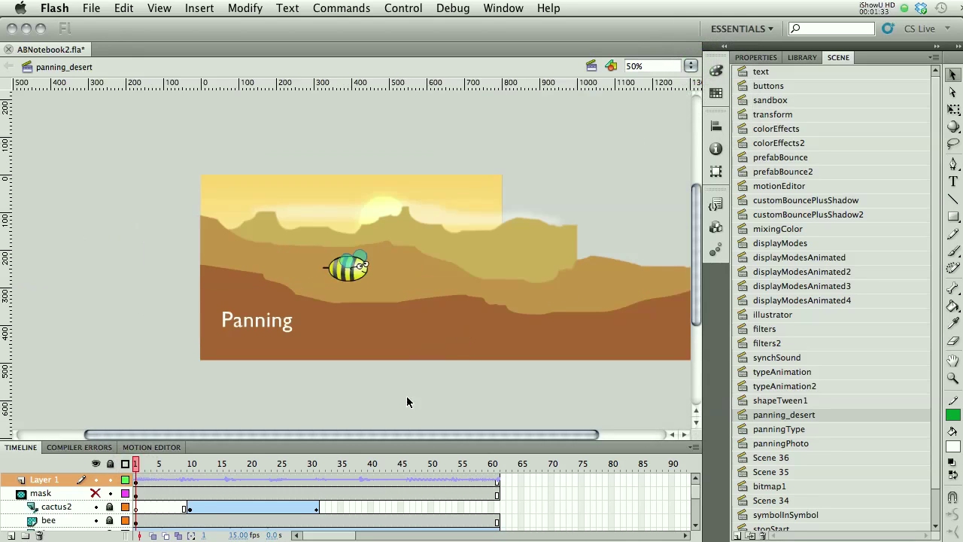
click(274, 343)
Hide the Panning title layer, the mask and other desert layers
click(95, 479)
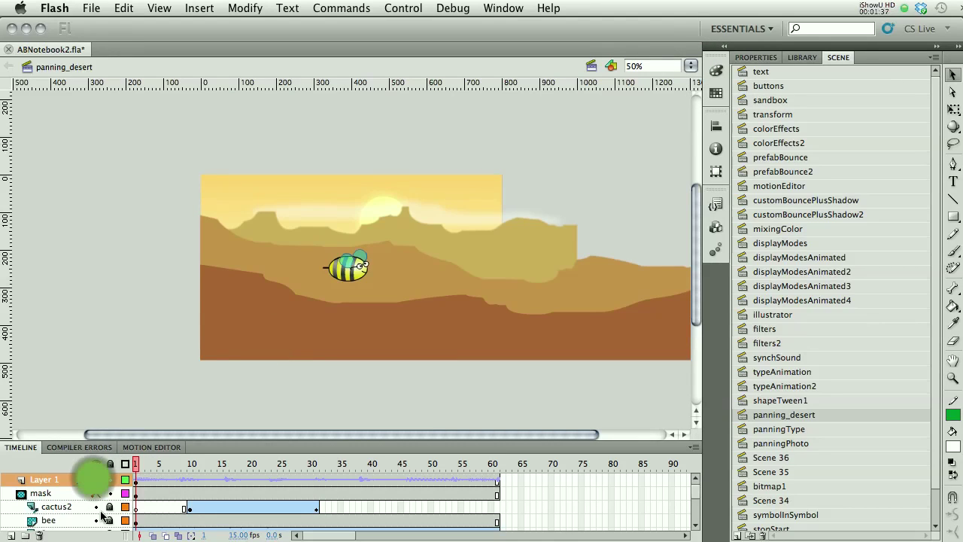
click(96, 493)
click(104, 520)
drag(104, 520, 115, 499)
scroll(115, 499, down, 1)
Hide every layer, then show backg, sun, clouds and bg, checking frame 25
click(96, 464)
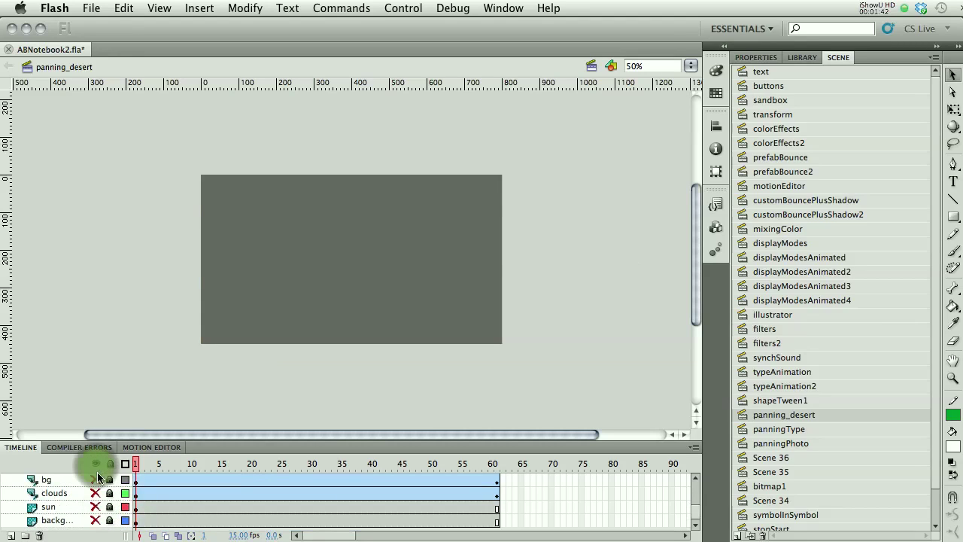
click(95, 520)
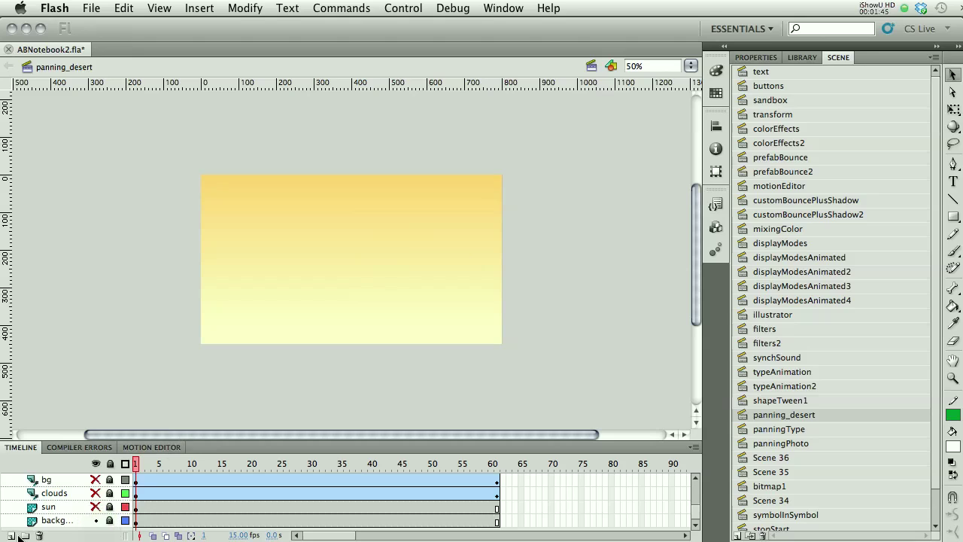
click(95, 507)
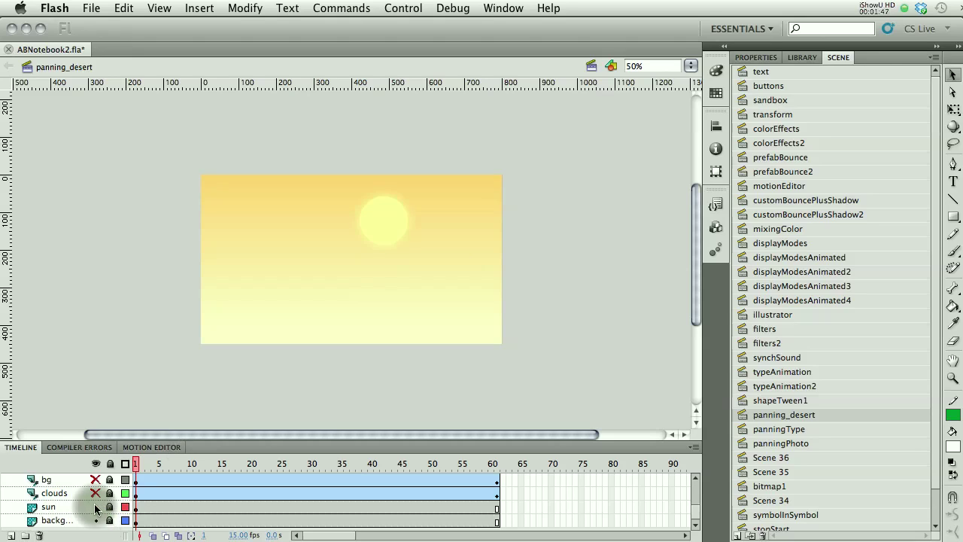
drag(137, 468, 4, 465)
click(96, 493)
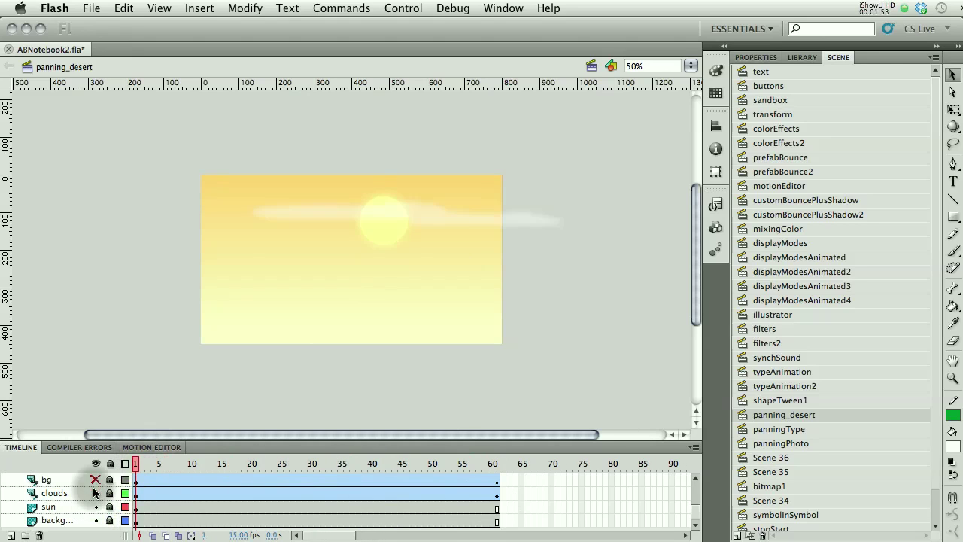
drag(138, 466, 129, 423)
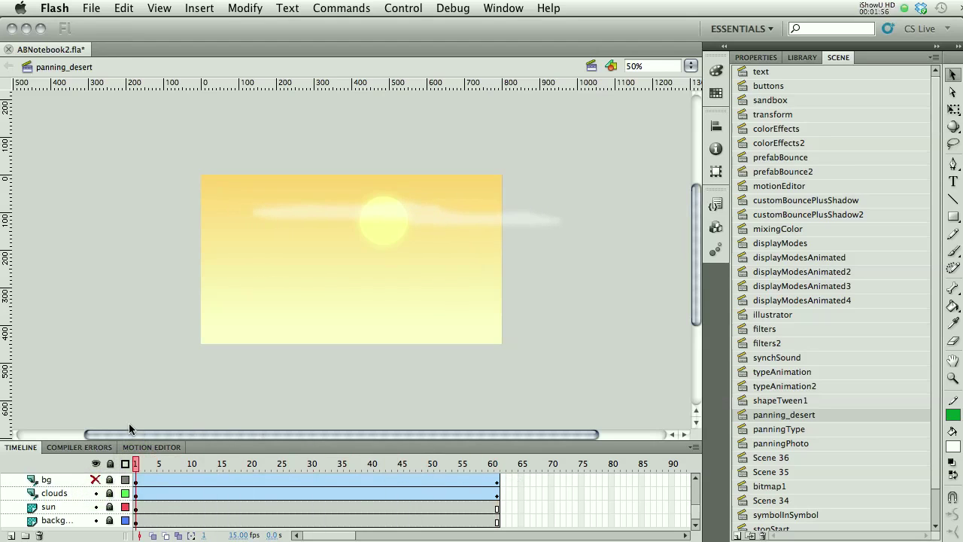
click(96, 480)
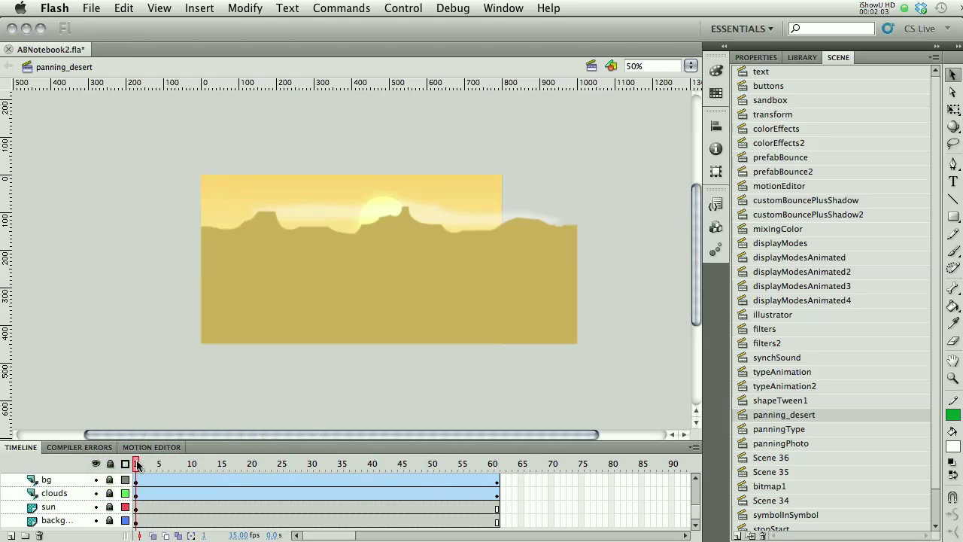
Watch the pan at frames 39 and 54, show the middle layer, then compare at frame 15
drag(137, 461, 63, 457)
mouse_move(139, 467)
mouse_down()
mouse_move(494, 467)
mouse_move(130, 470)
mouse_up()
scroll(91, 522, up, 3)
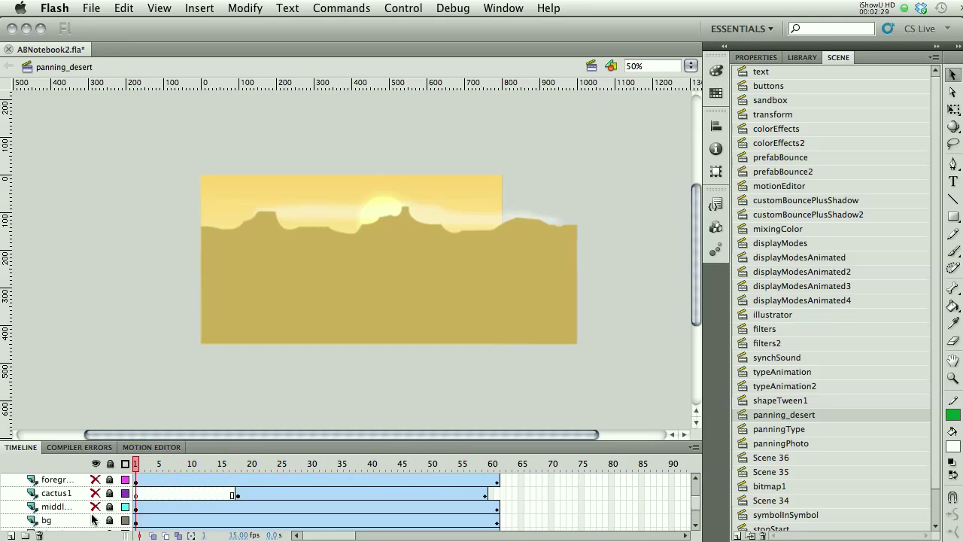
click(95, 506)
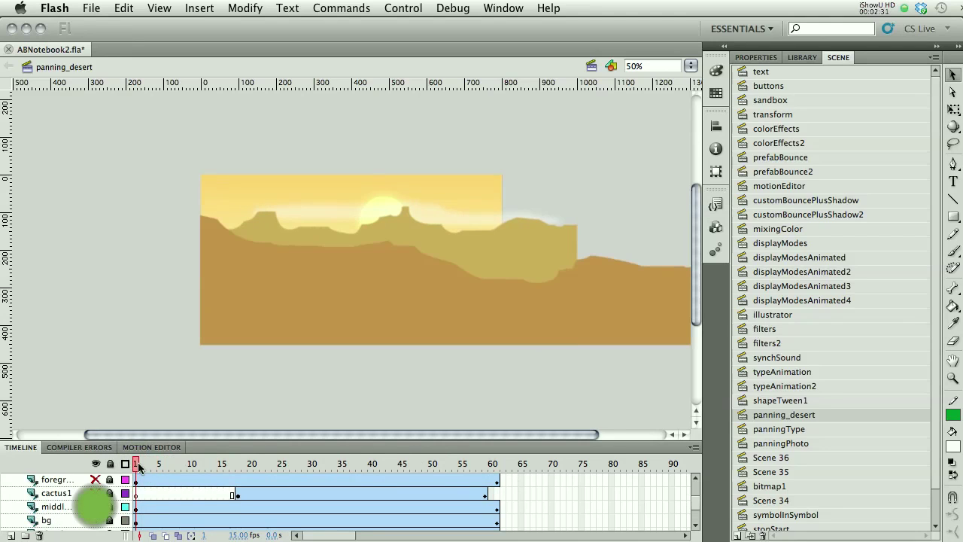
drag(137, 464, 129, 502)
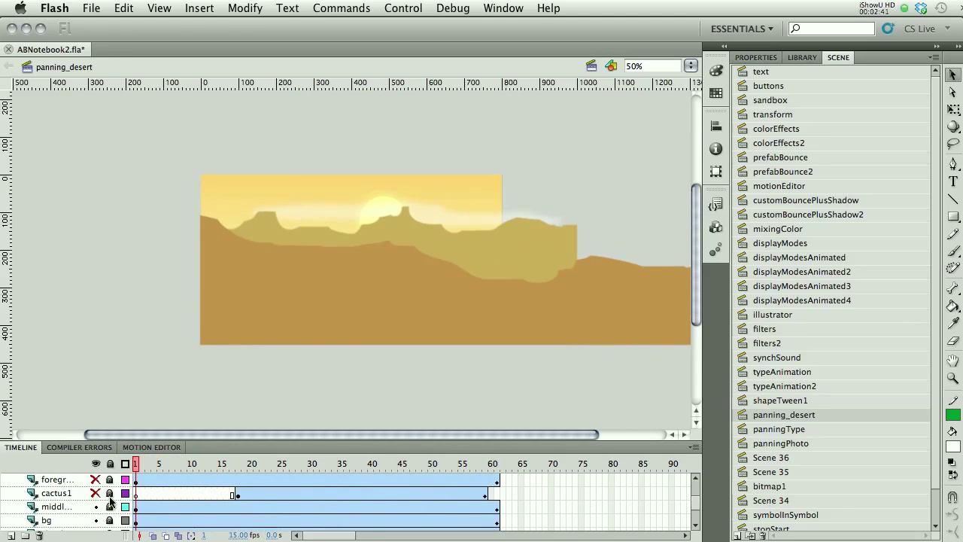
Show the foreground hills layer and view the pan at frame 32
click(96, 479)
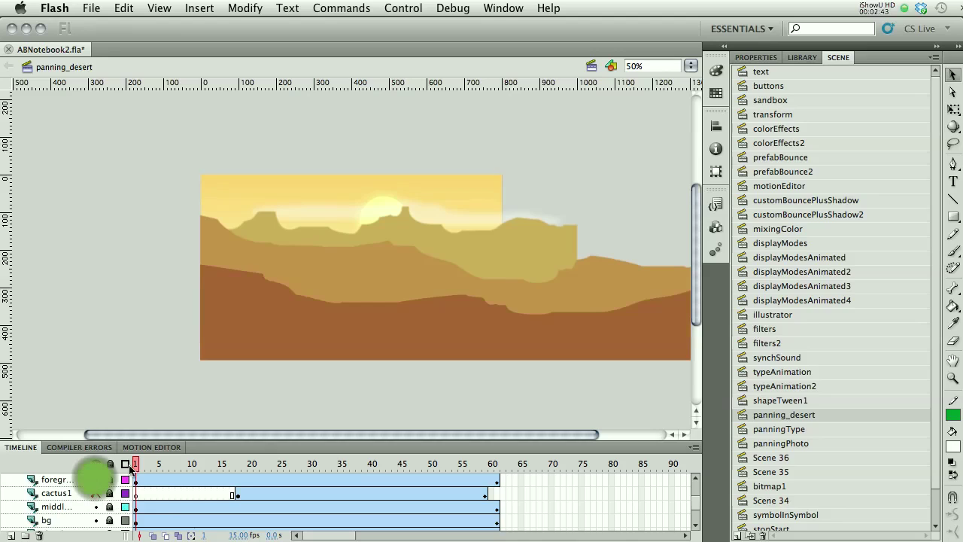
scroll(566, 435, right, 1)
drag(566, 435, 642, 434)
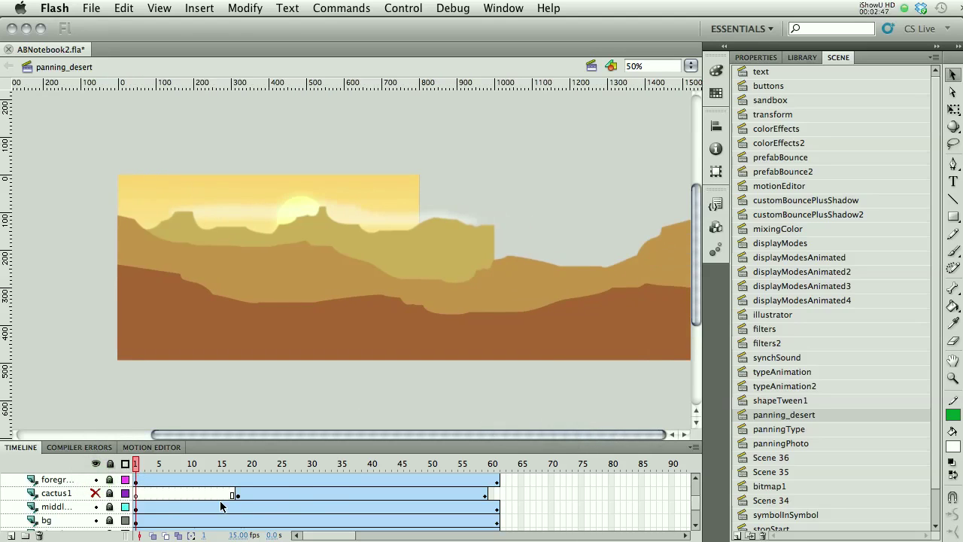
drag(138, 464, 87, 540)
scroll(92, 531, up, 1)
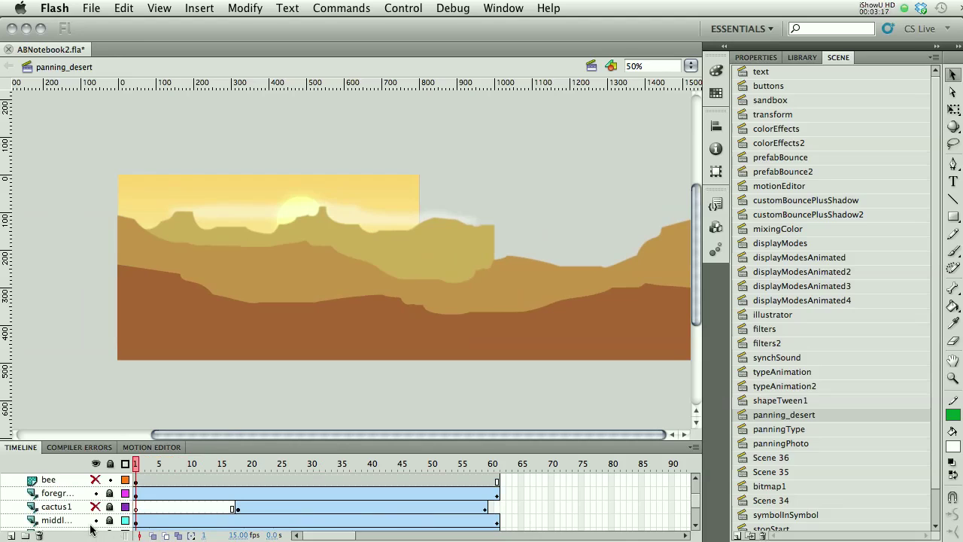
Show cactus1, enlarge the timeline, go to frame 19 and select the foreground layer
click(97, 507)
drag(227, 442, 228, 401)
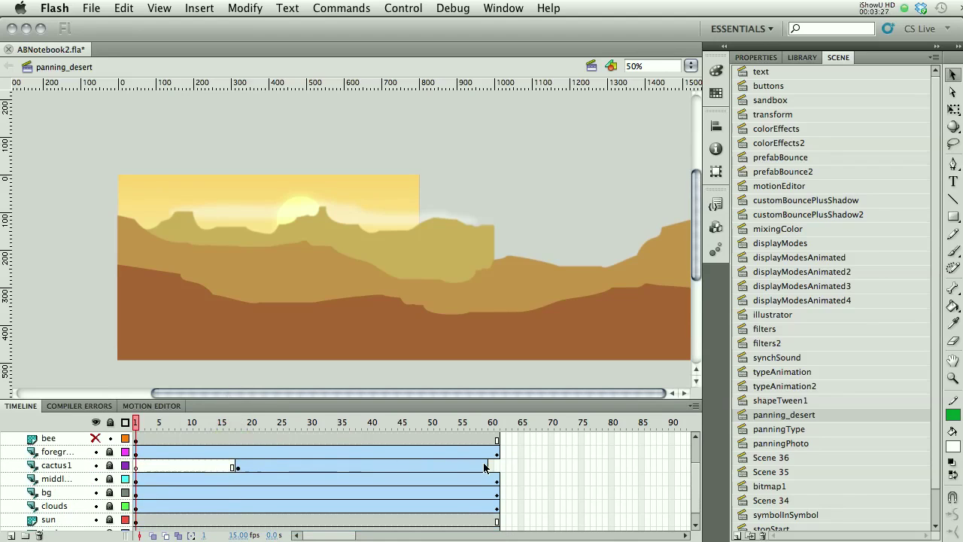
drag(137, 423, 525, 476)
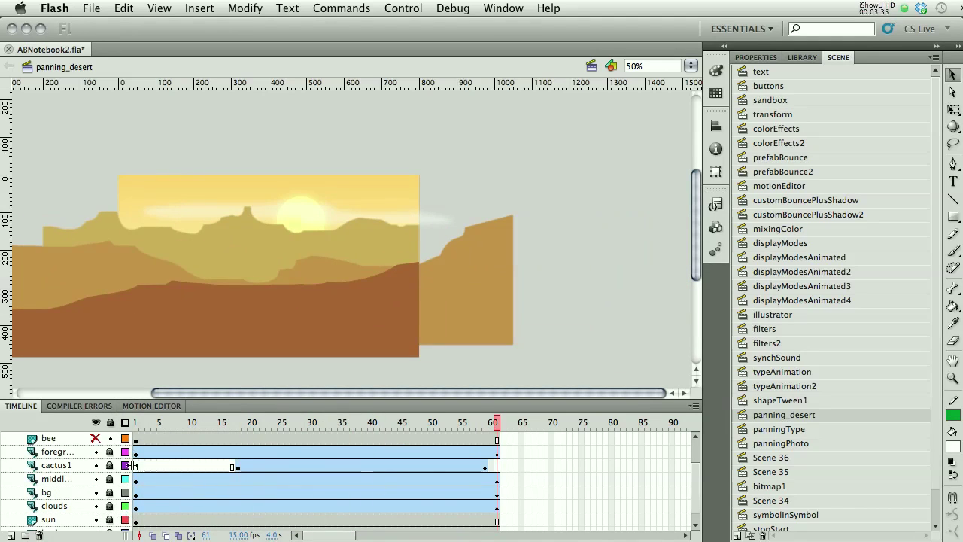
click(82, 453)
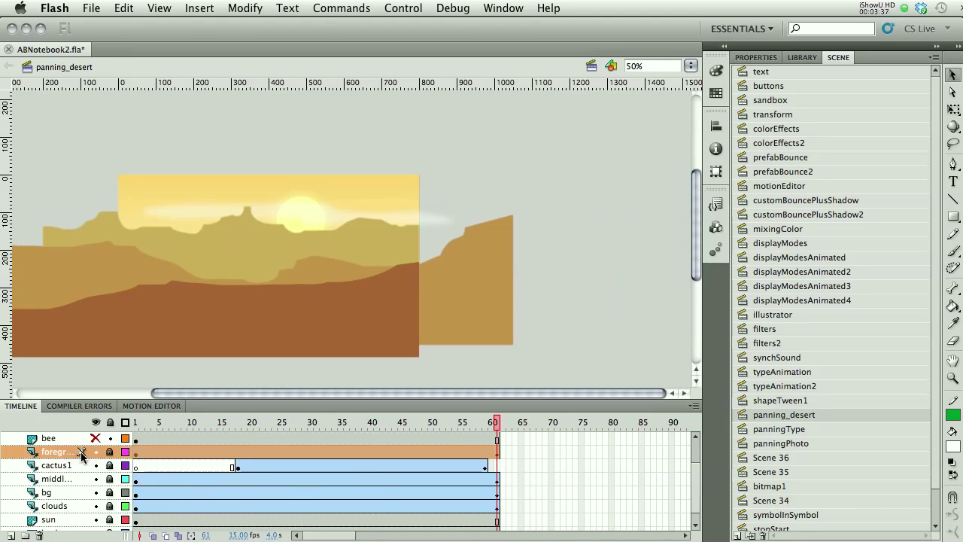
Add Layer 2 above foreground, browse the library, and go to frame 18 of the cactus tween
click(15, 536)
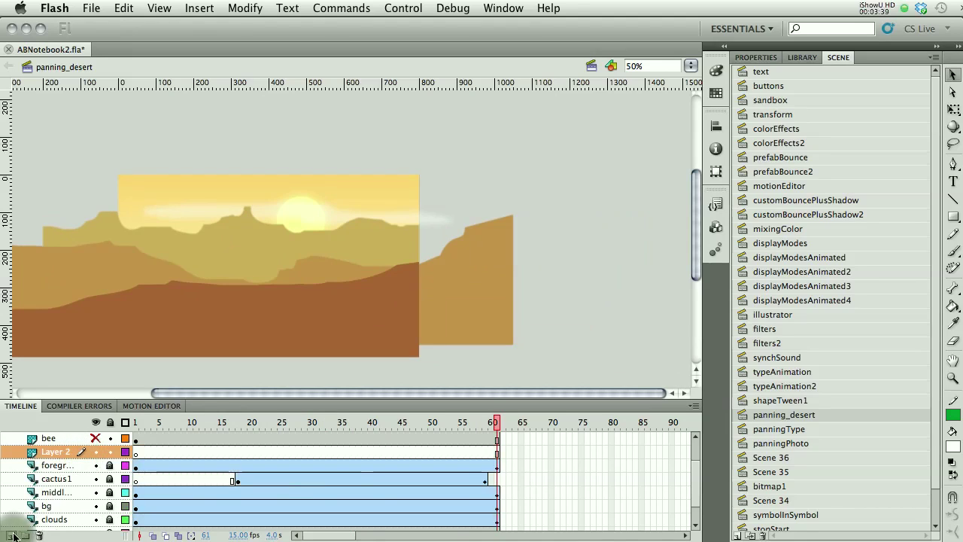
click(803, 58)
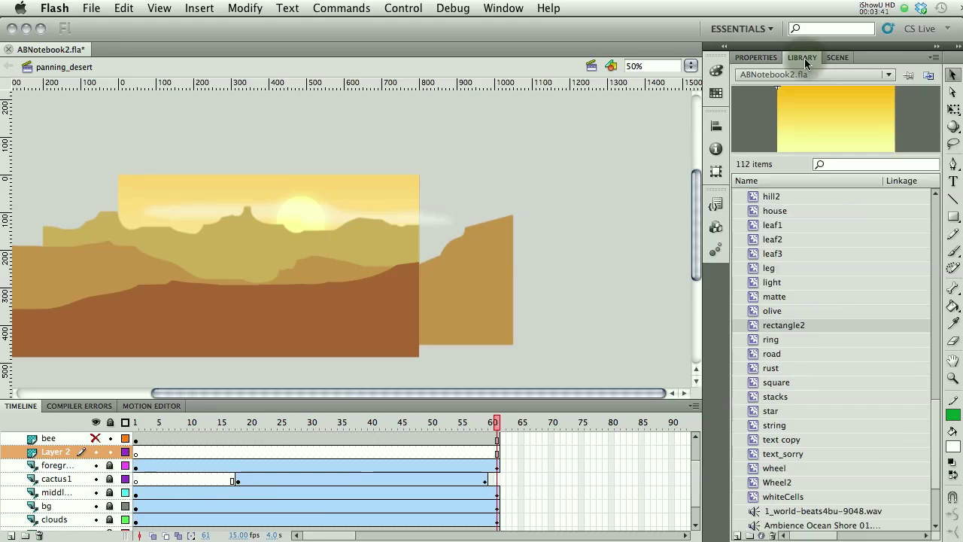
scroll(777, 410, down, 5)
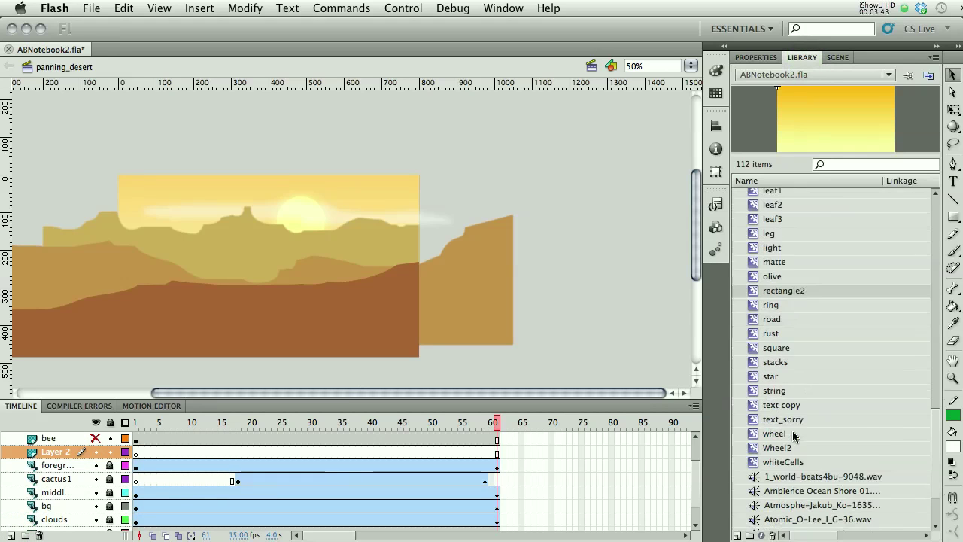
scroll(792, 434, up, 15)
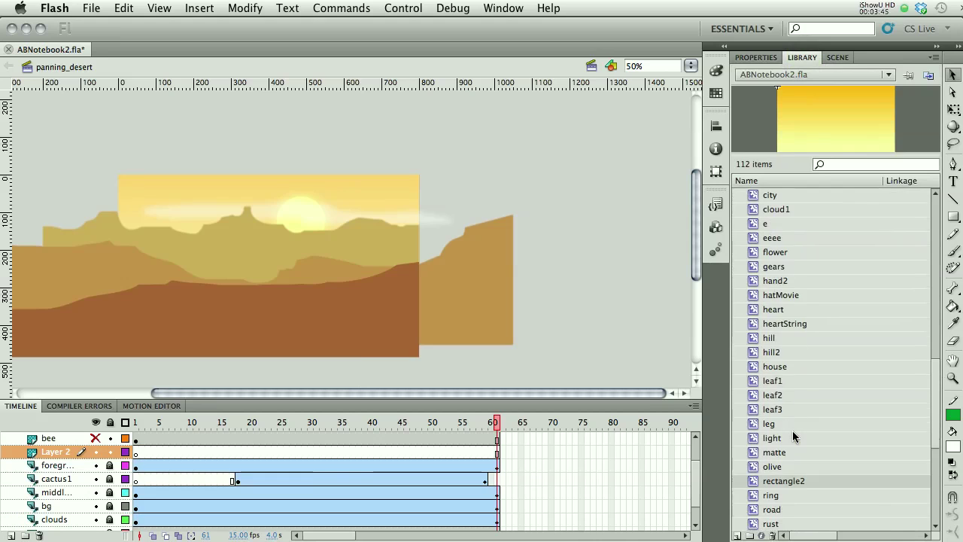
scroll(792, 437, up, 3)
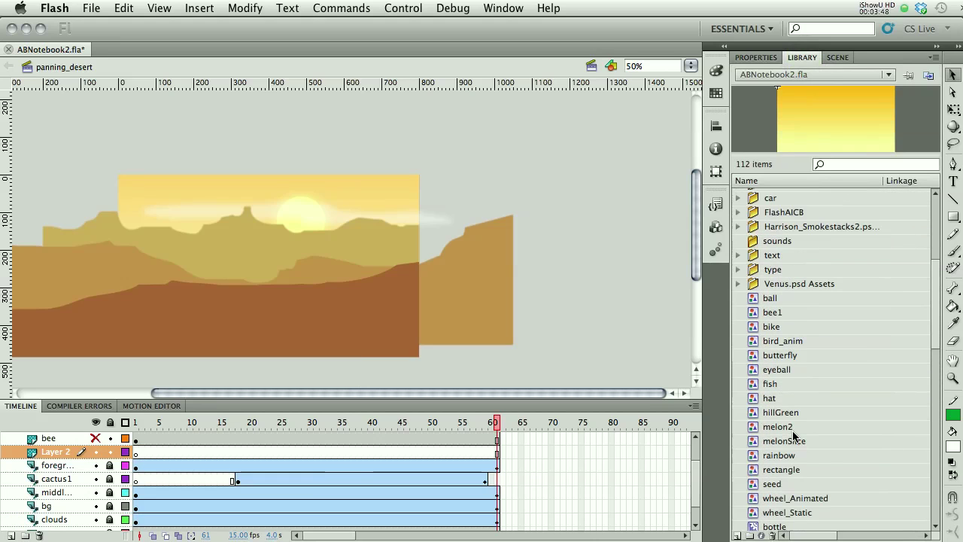
scroll(792, 435, down, 2)
scroll(792, 434, down, 5)
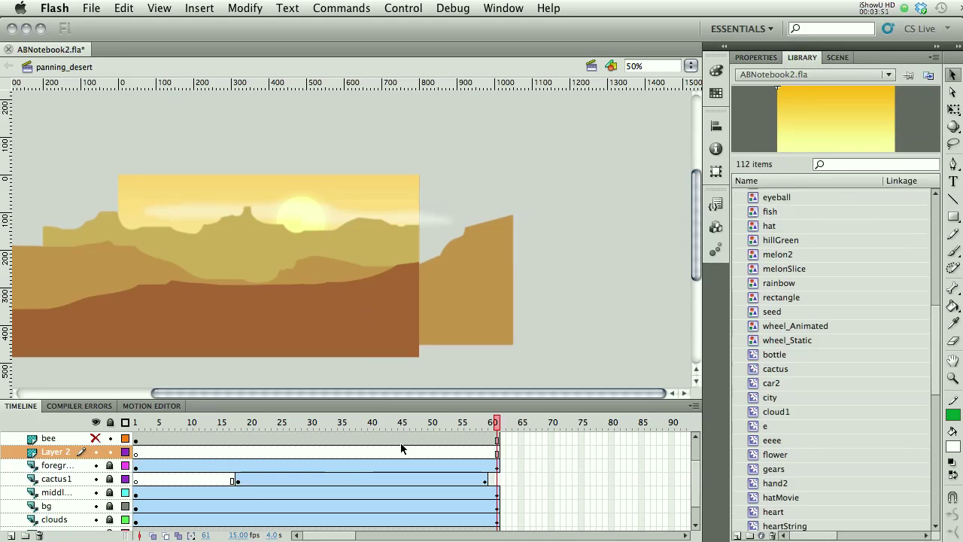
click(238, 479)
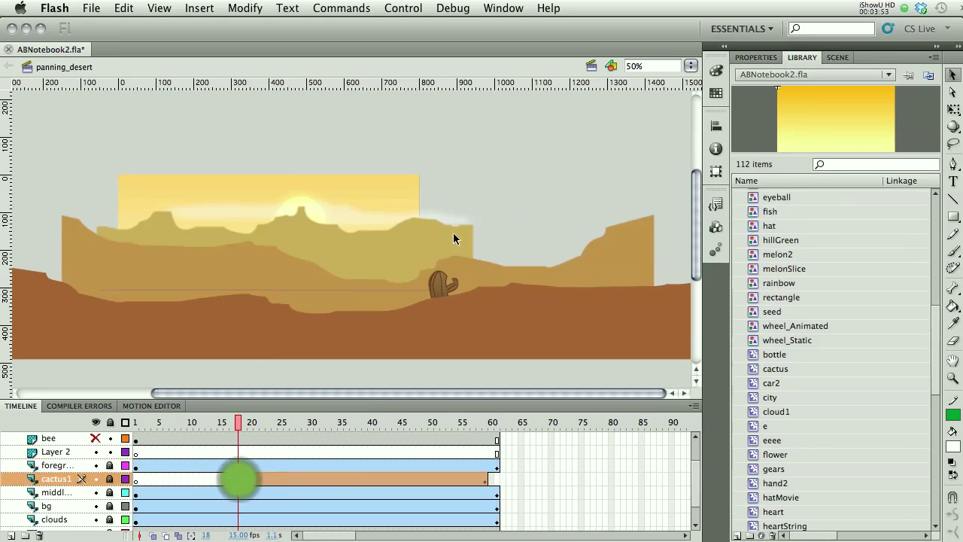
Unlock cactus1 and paste a copy of the small cactus onto Layer 2 frame 1
click(439, 282)
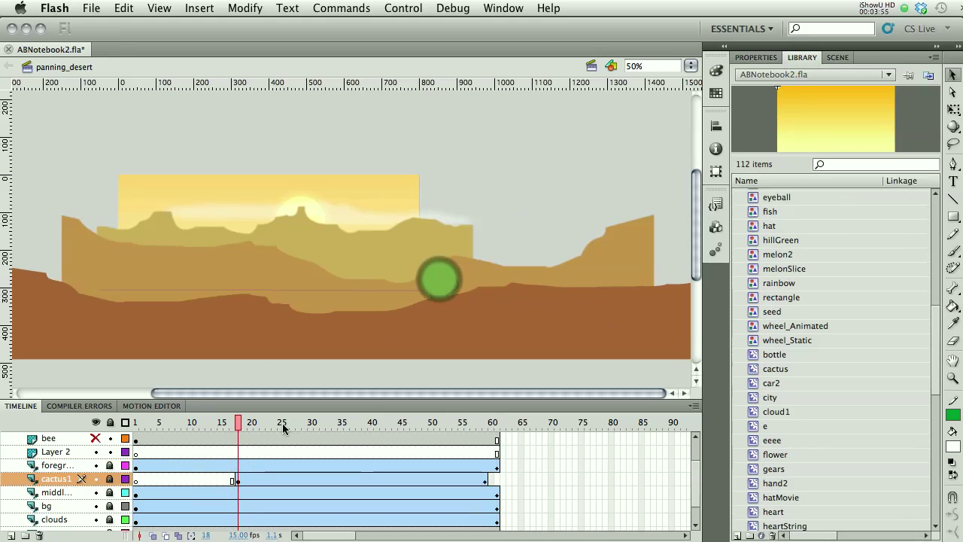
click(109, 479)
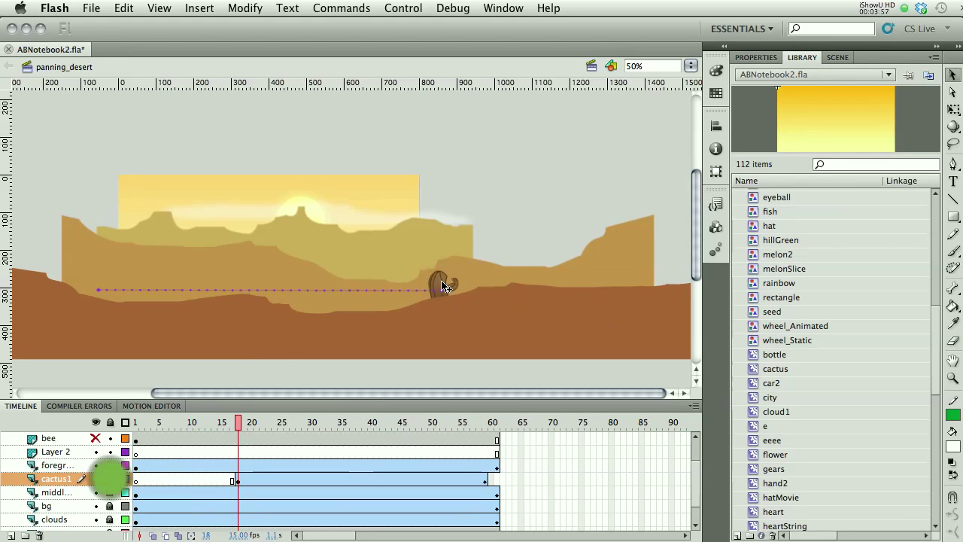
click(441, 283)
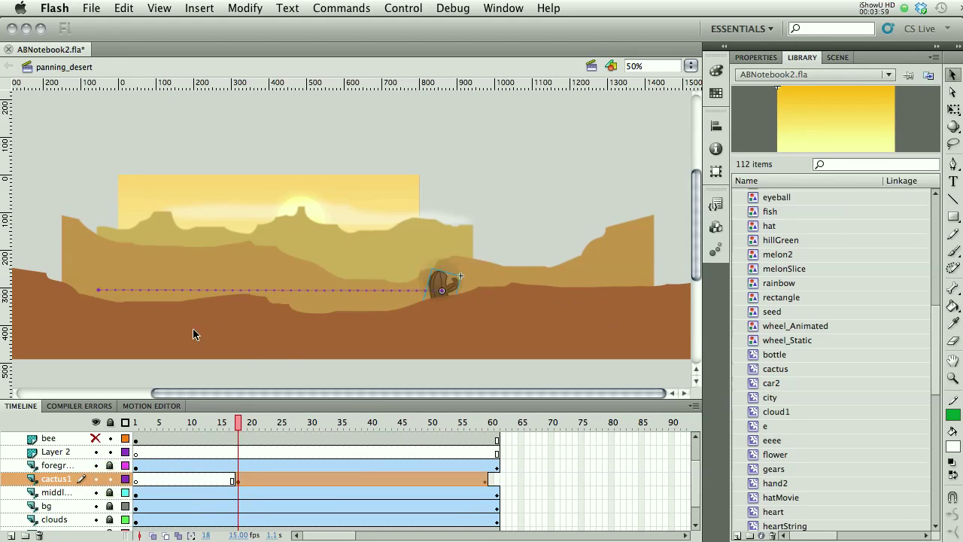
click(136, 452)
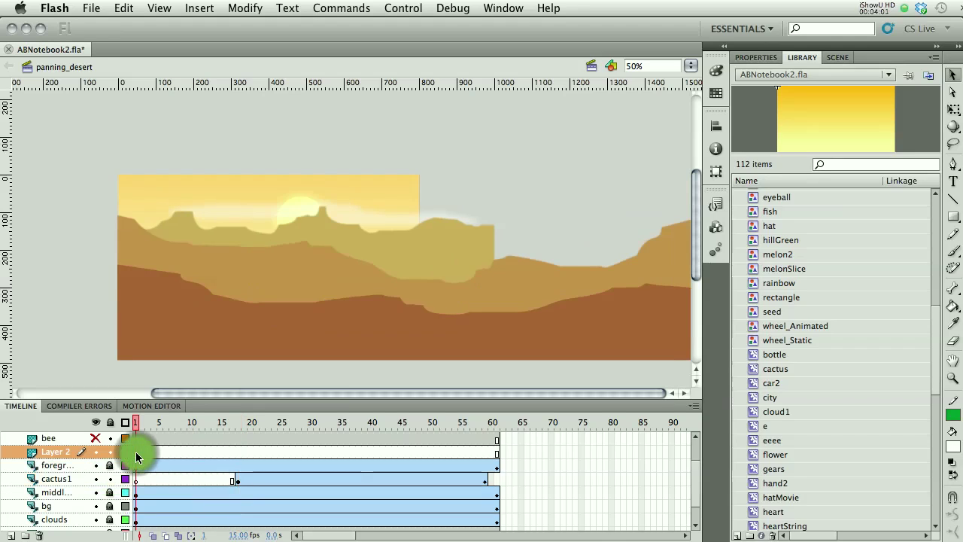
key(ctrl+shift+v)
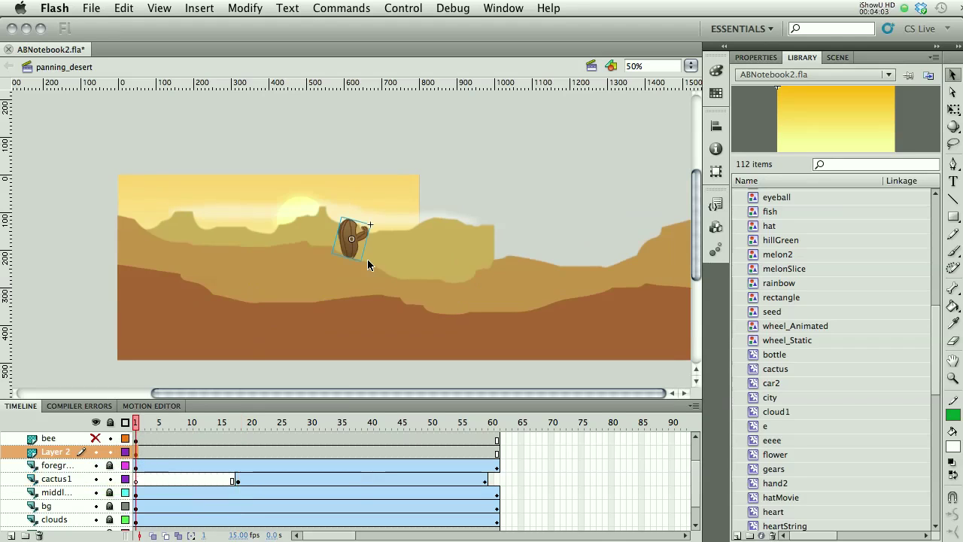
Move the pasted cactus down onto the ground and scale it up much larger
drag(360, 250, 466, 338)
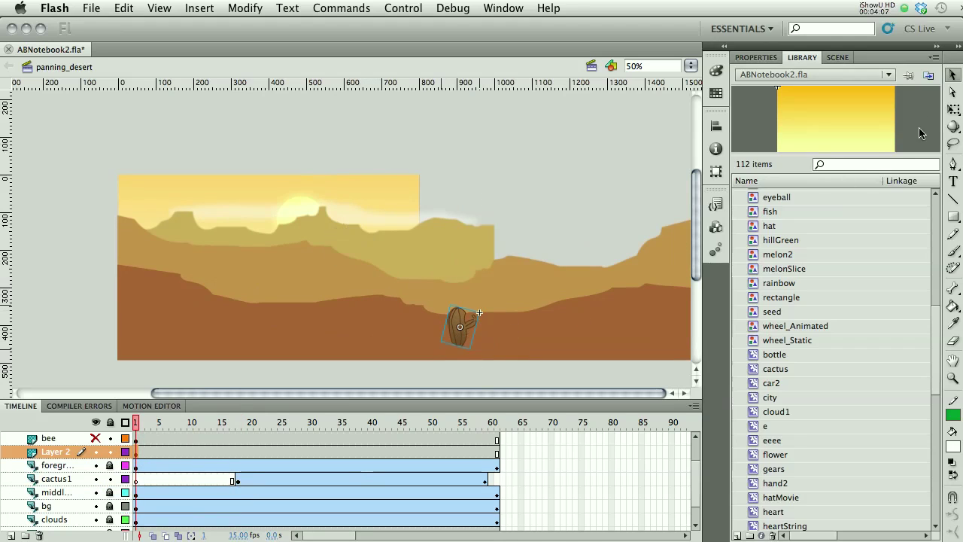
click(952, 111)
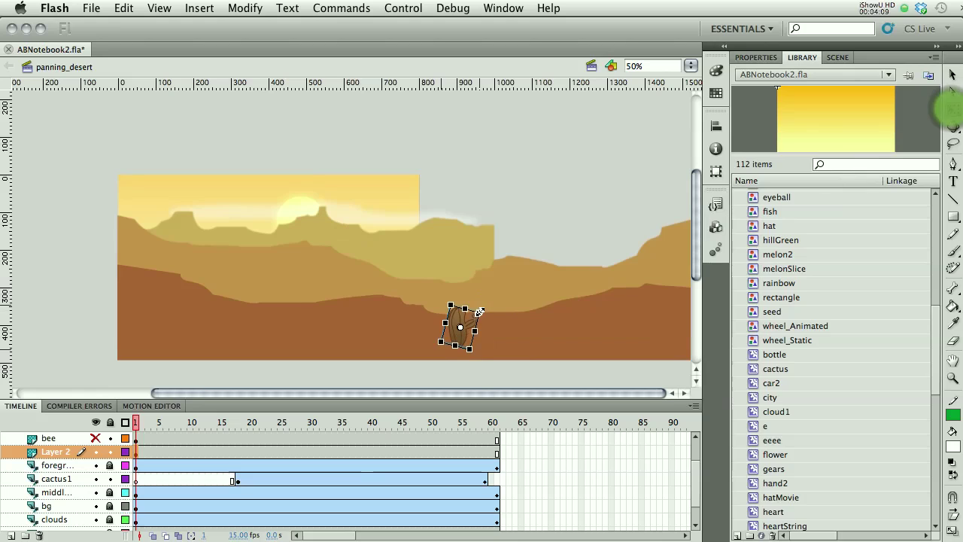
drag(479, 311, 532, 263)
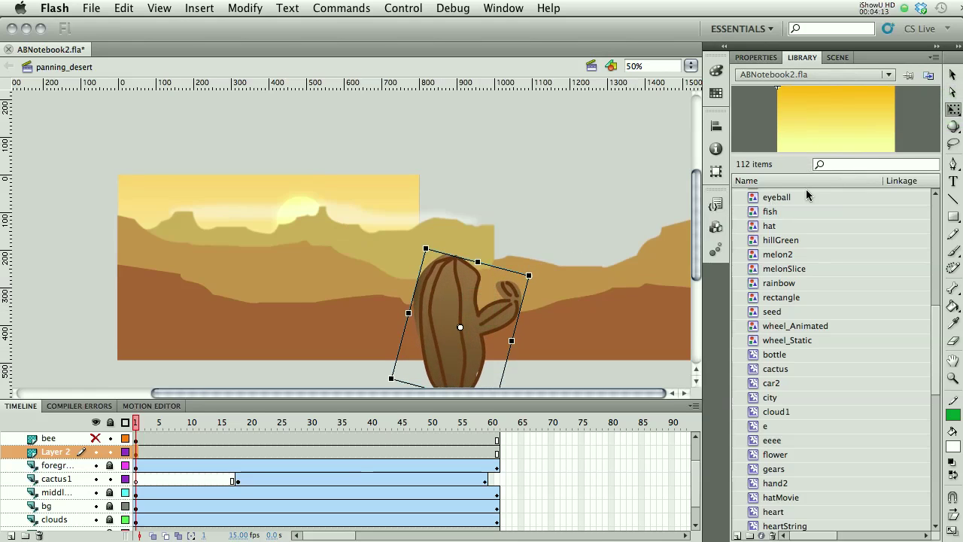
click(757, 57)
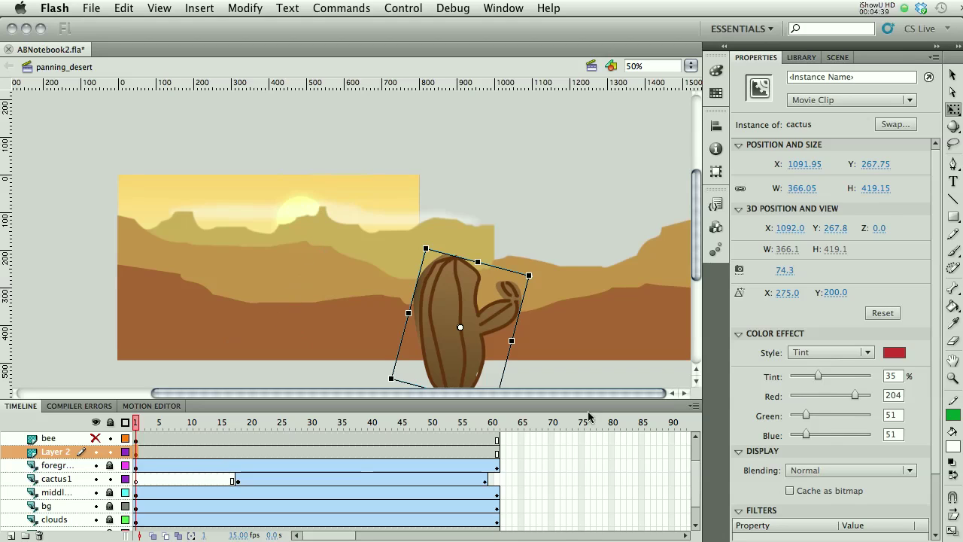
Reset the cactus's 3D position and set its Color Effect style to None
click(880, 315)
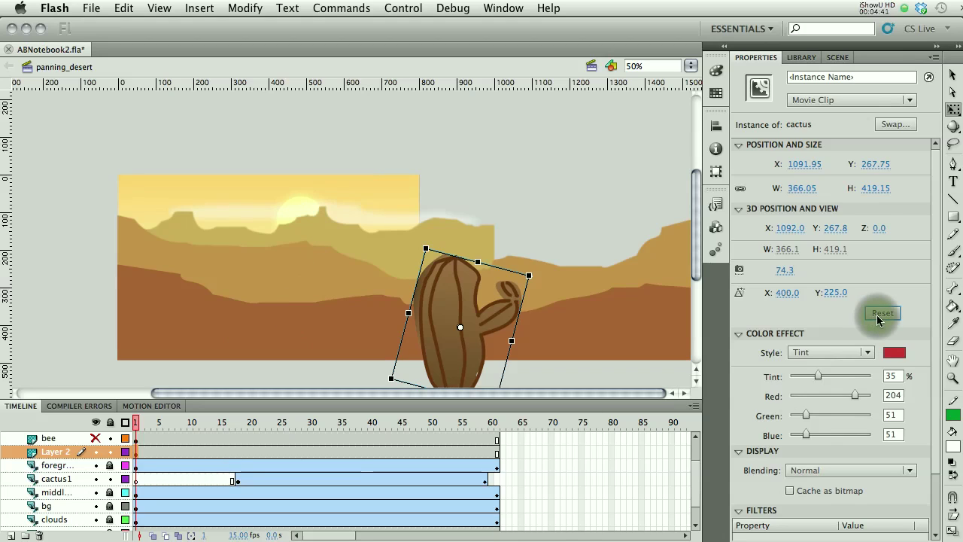
click(873, 358)
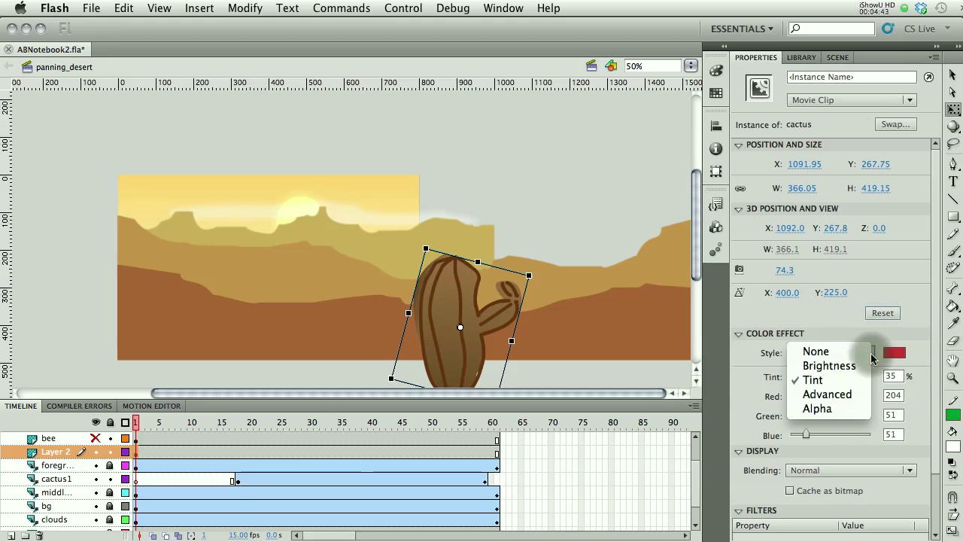
click(871, 350)
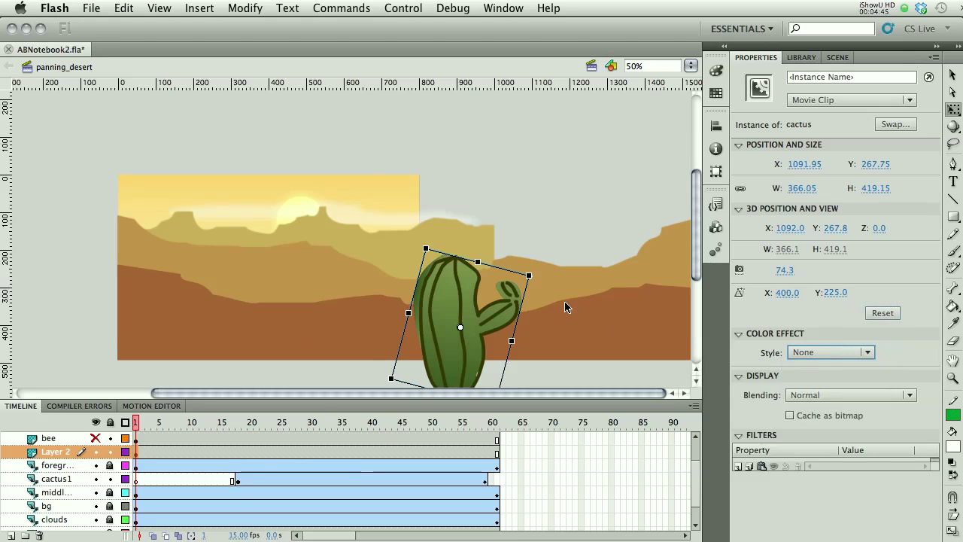
Add a motion tween to the large cactus and shorten the Layer 2 tween span
right_click(441, 338)
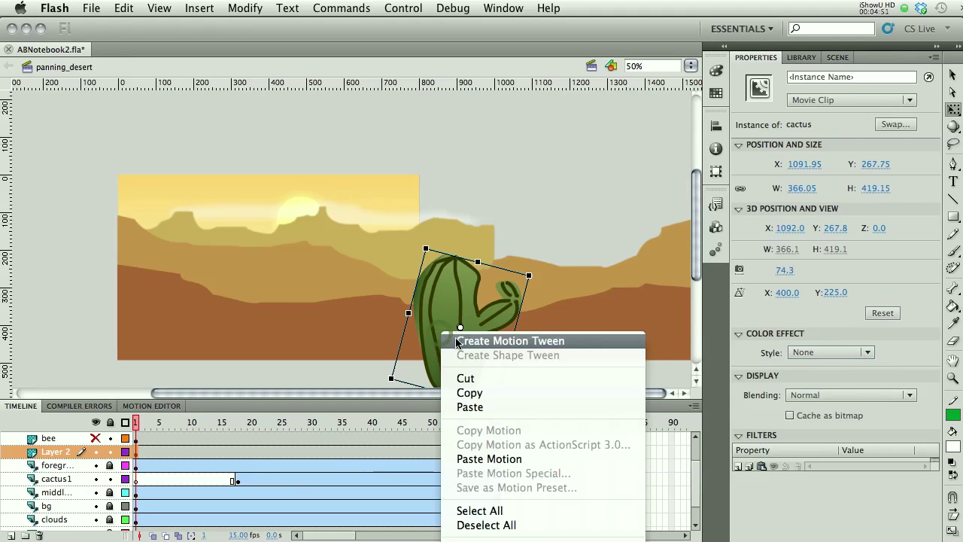
click(460, 344)
drag(458, 345, 473, 345)
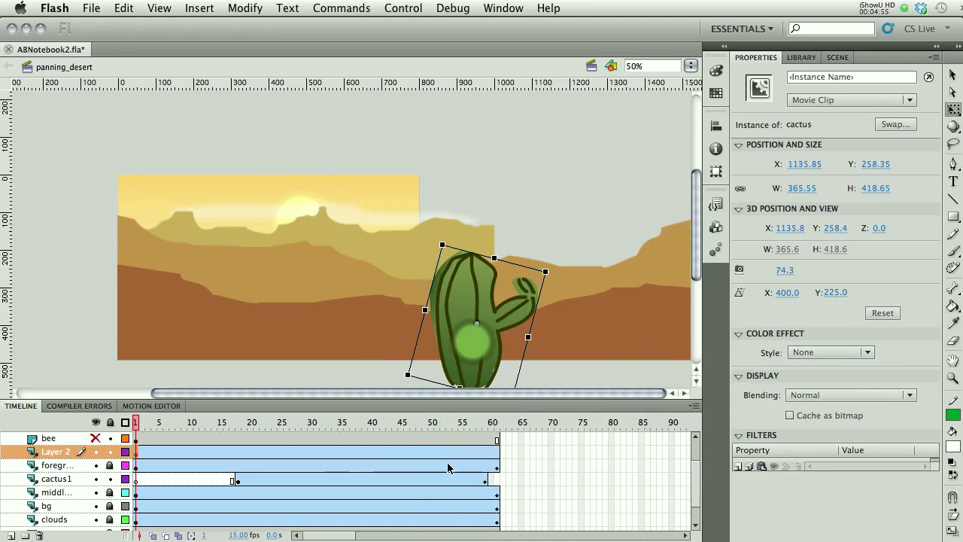
drag(498, 449, 295, 451)
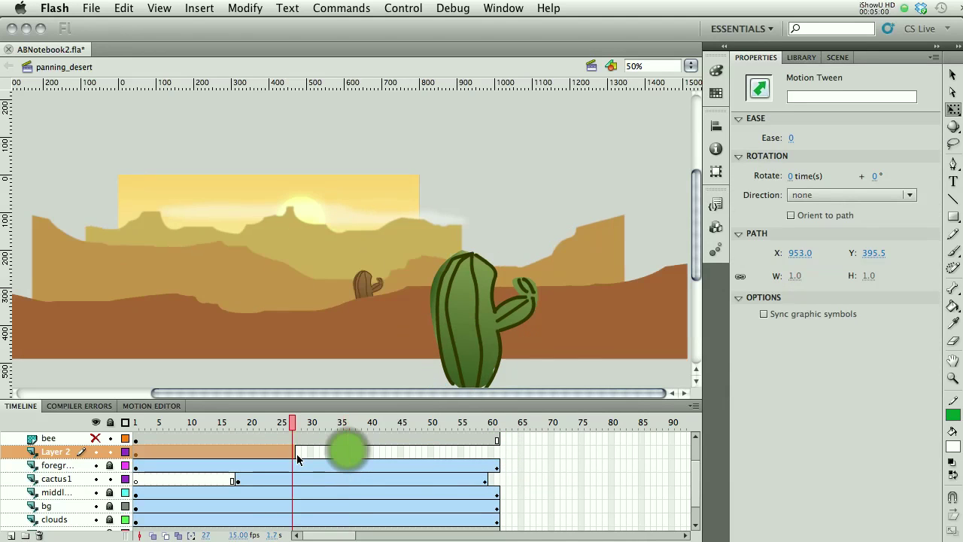
At frame 27, drag the large cactus to the stage's left edge
right_click(455, 332)
click(460, 328)
click(461, 330)
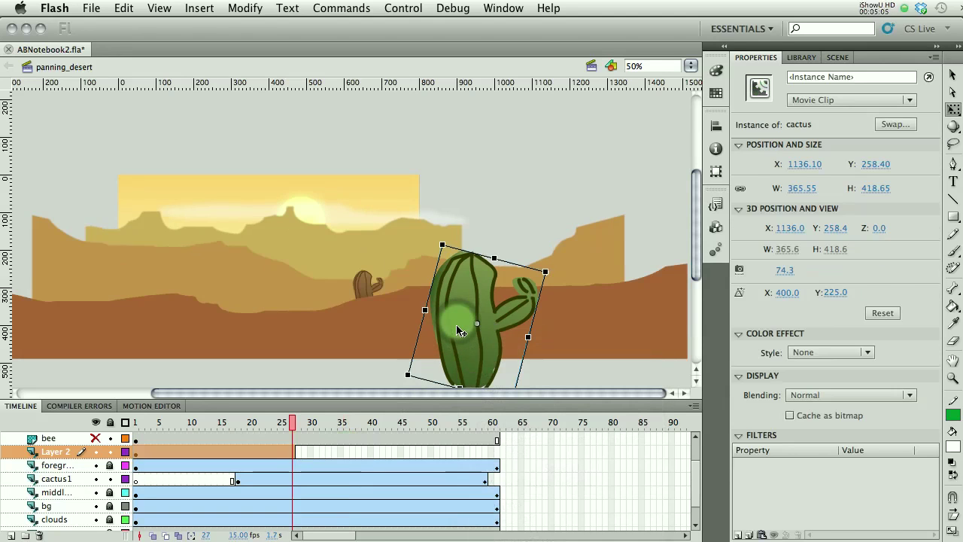
drag(460, 330, 55, 342)
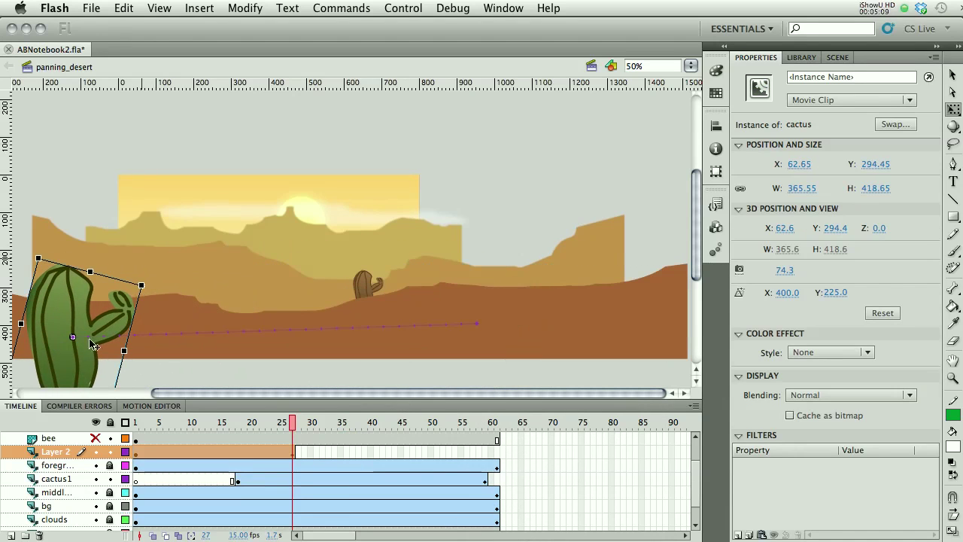
click(410, 9)
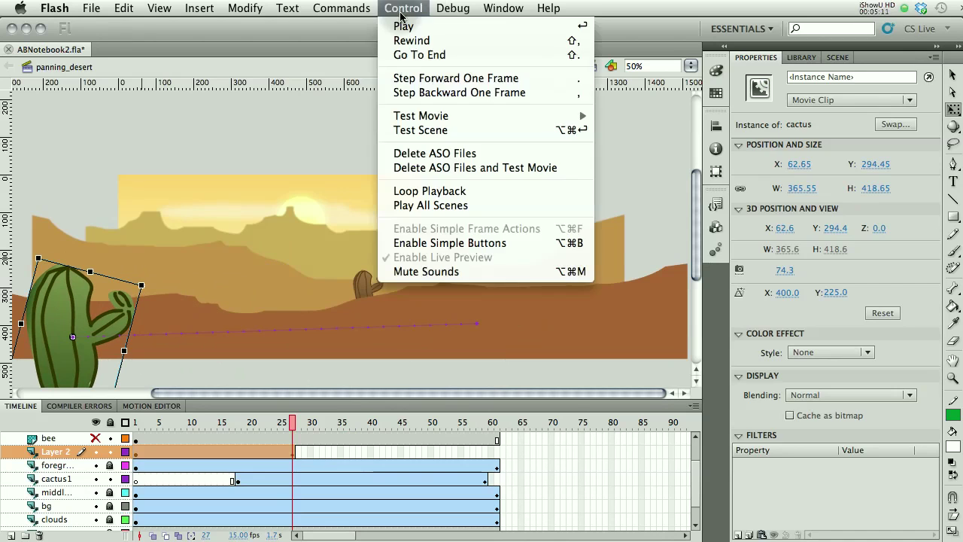
click(437, 131)
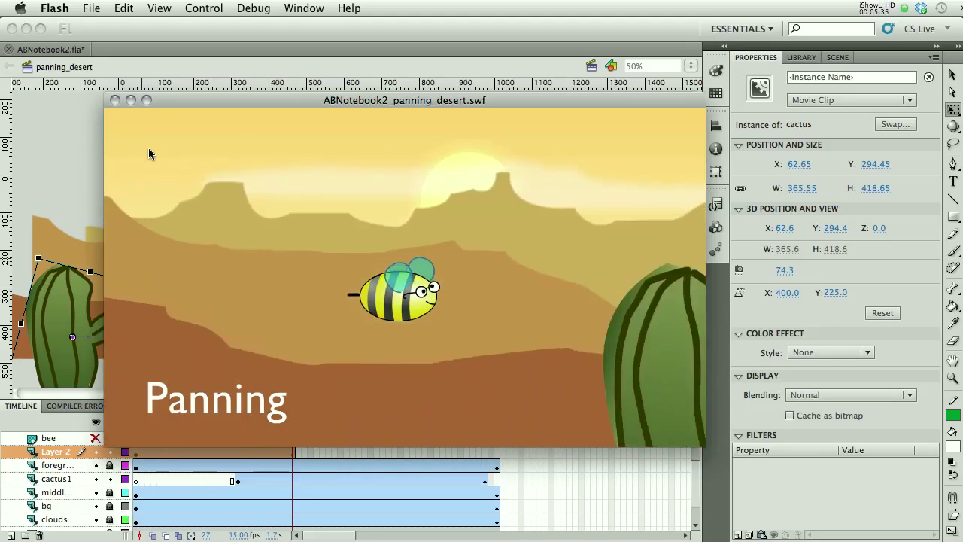
click(114, 100)
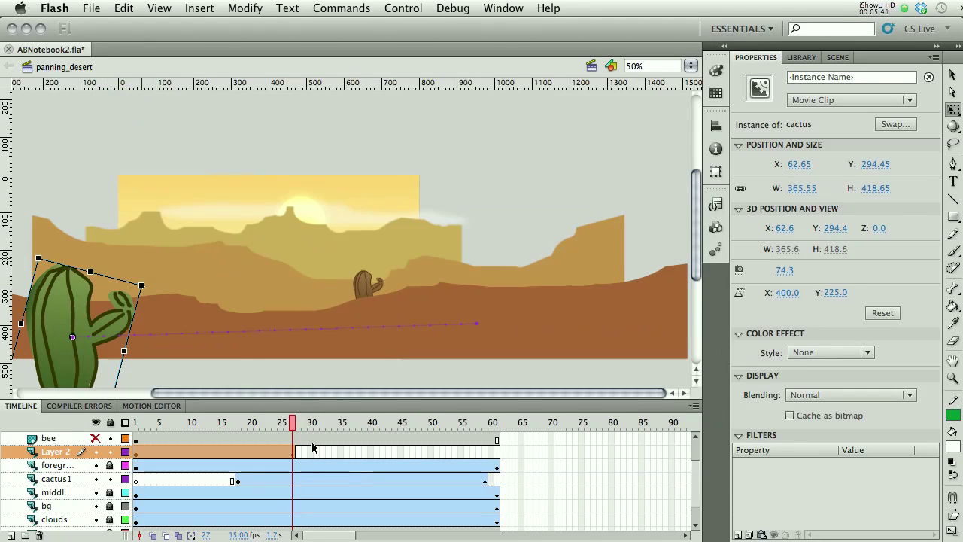
Rewind the animation to frame 1 and deselect the cactus tween
drag(295, 424, 141, 433)
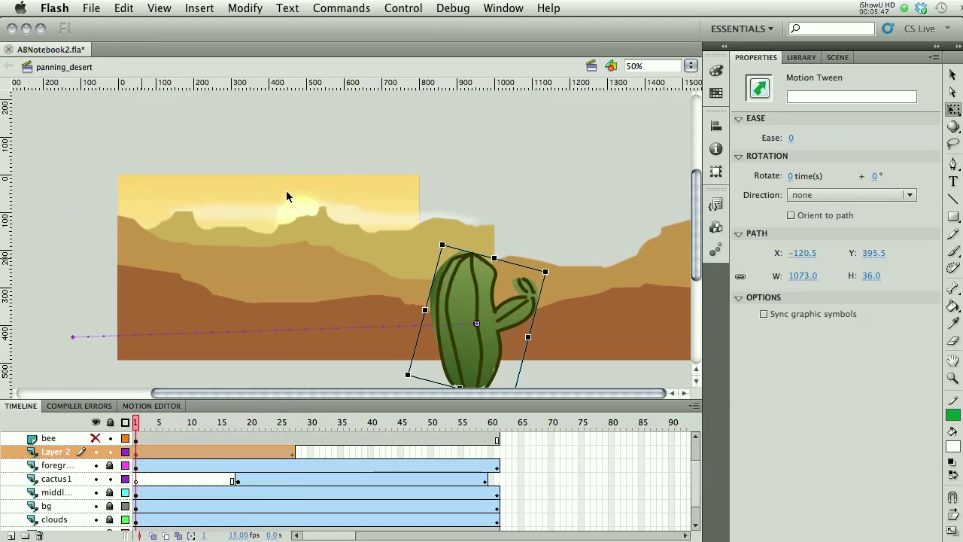
click(322, 233)
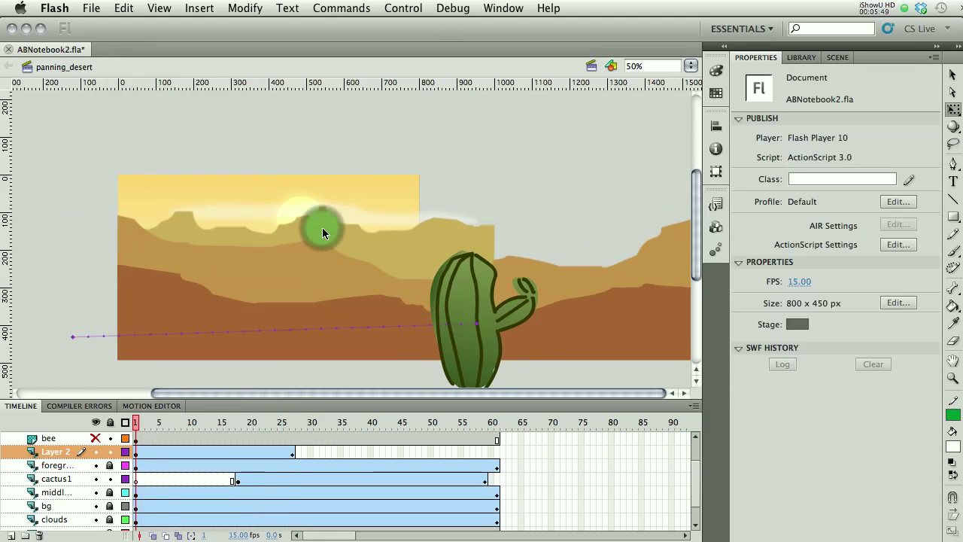
click(324, 228)
click(310, 340)
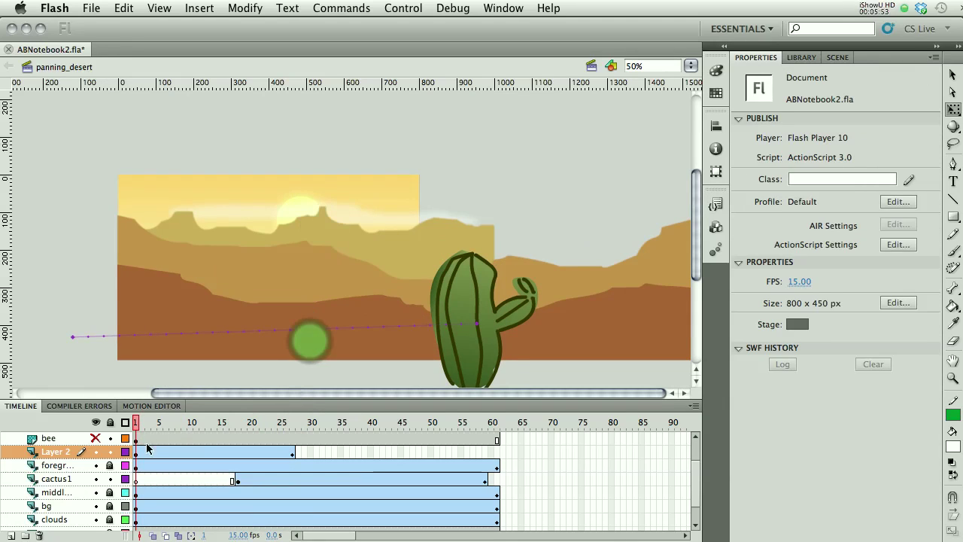
Lock and hide Layer 2 so the cactus disappears
click(108, 422)
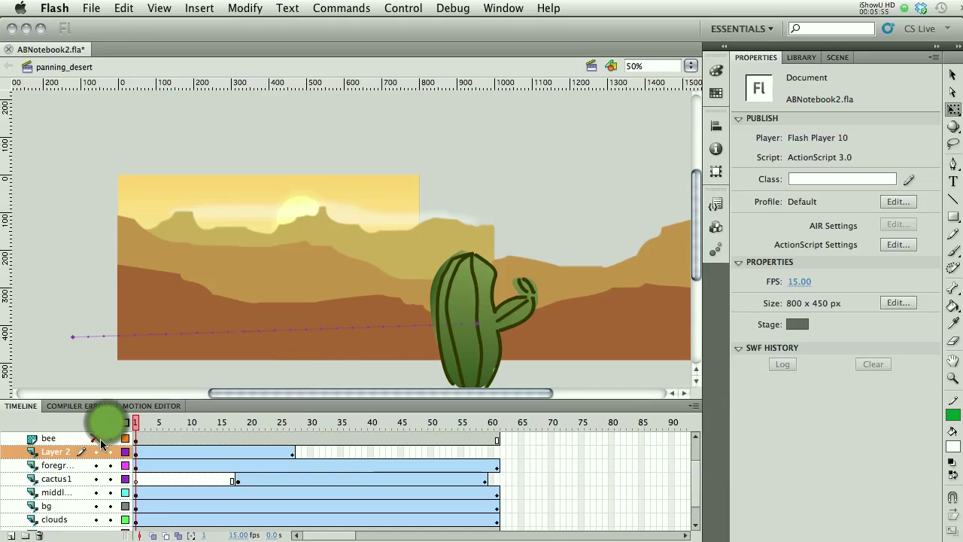
click(96, 452)
click(98, 453)
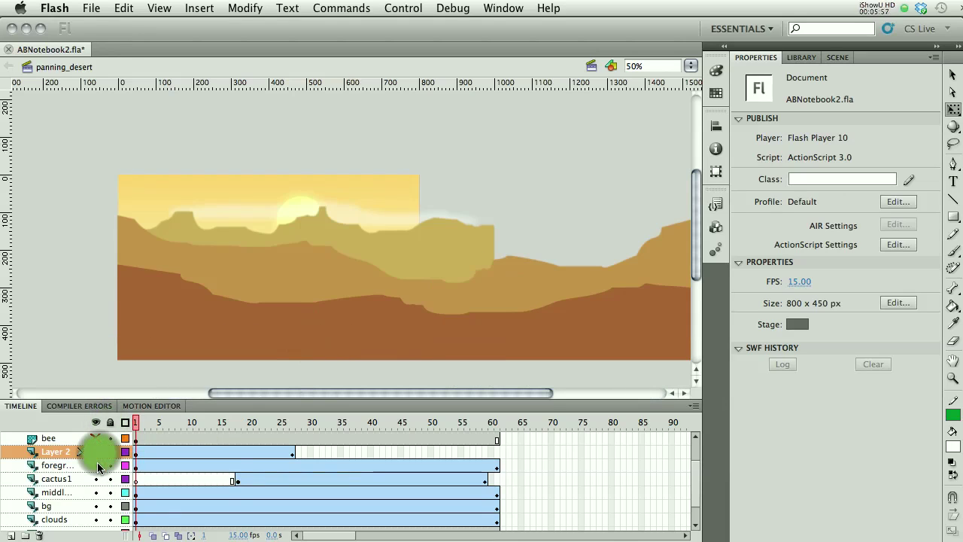
Scrub the desert pan from frame 2 through frame 61 to its end
click(141, 423)
mouse_move(141, 423)
mouse_down()
mouse_move(527, 419)
mouse_move(159, 422)
mouse_up()
drag(227, 423, 501, 448)
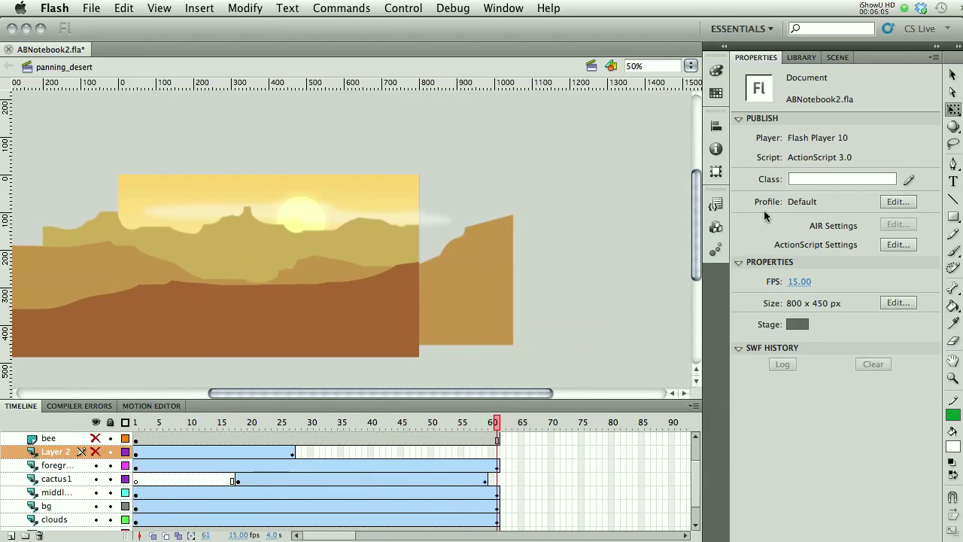
Switch to the panningType scene and toggle the fore layer's letters off and back on
click(842, 60)
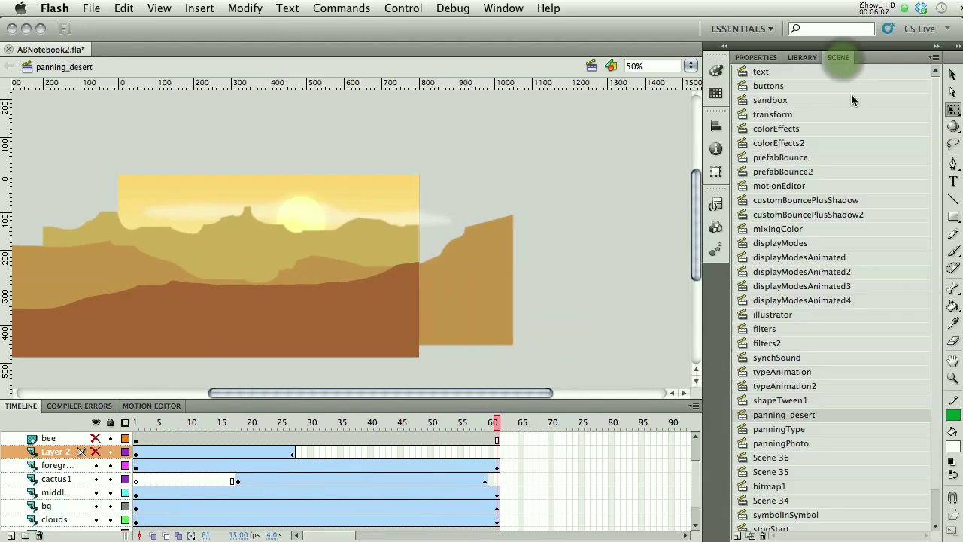
click(750, 435)
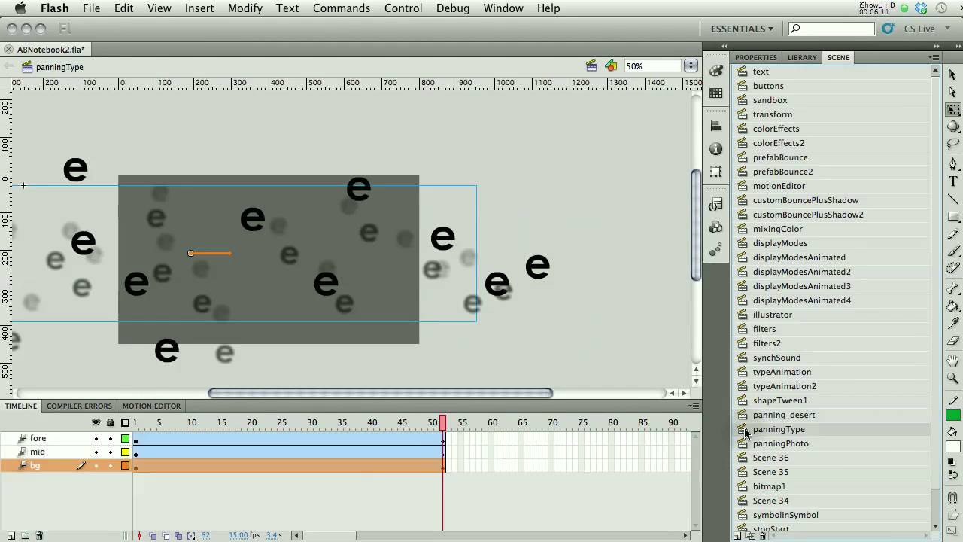
click(95, 438)
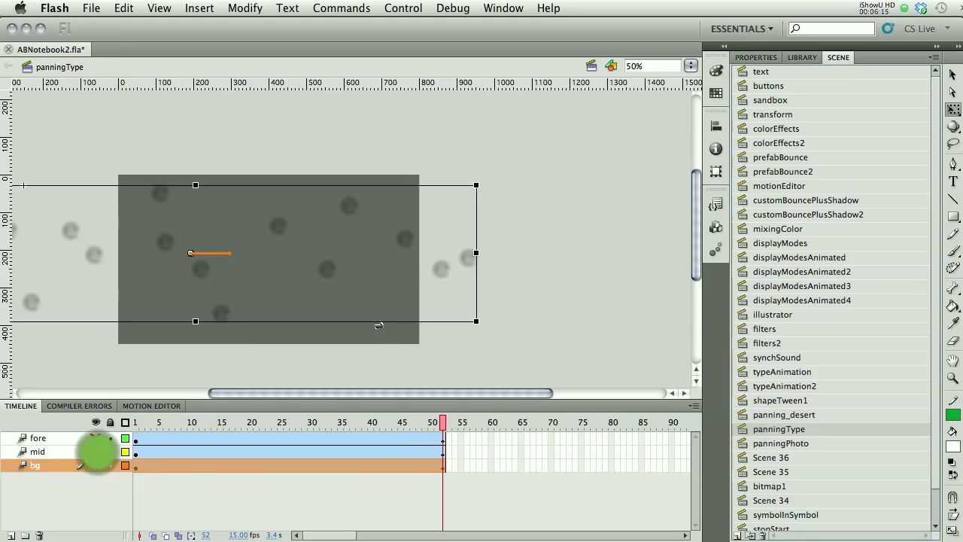
click(96, 438)
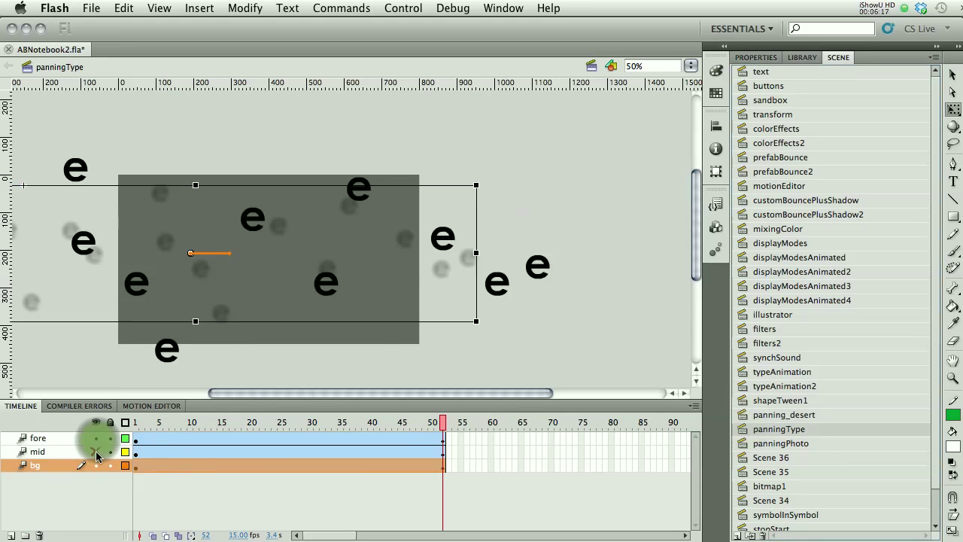
Hide the bg and mid layers, then select the large letters on the fore layer
click(95, 451)
click(101, 465)
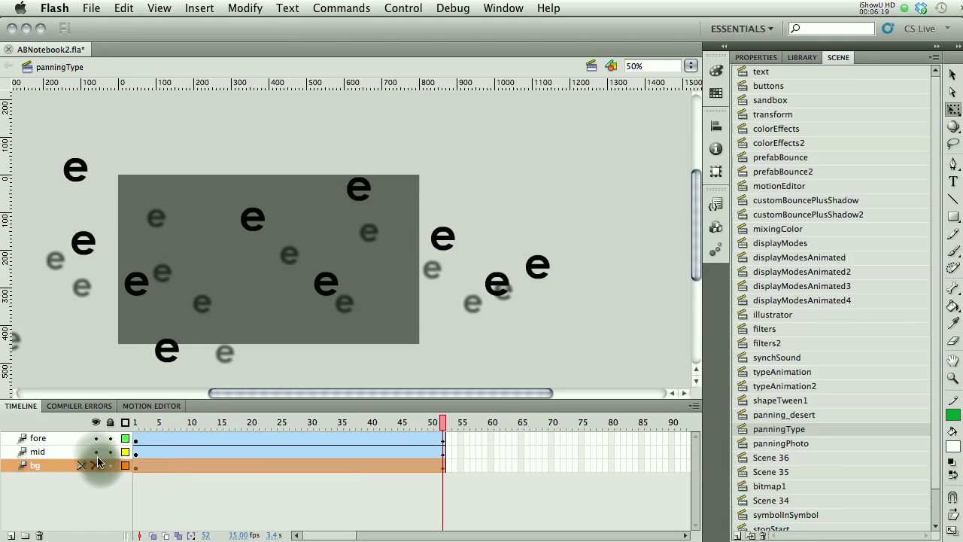
click(98, 452)
drag(259, 393, 156, 393)
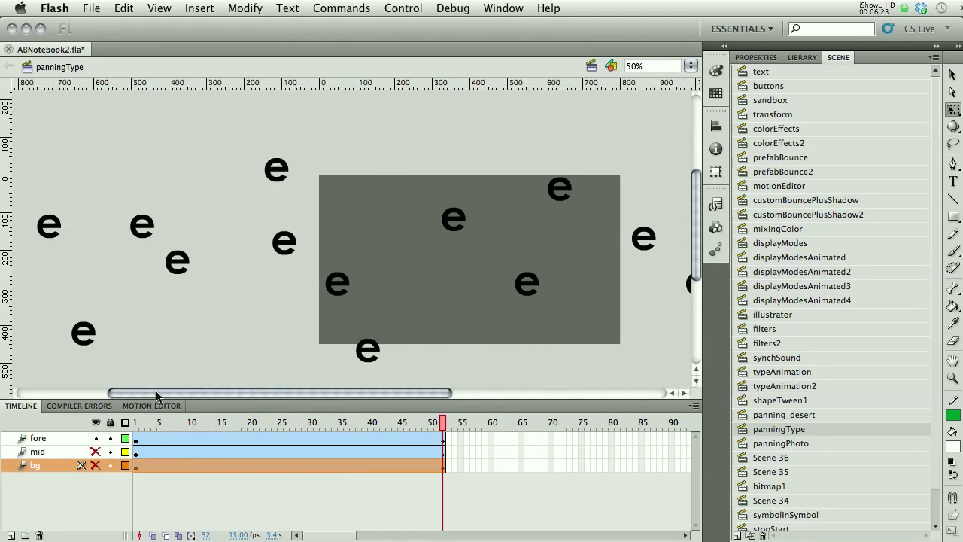
click(85, 332)
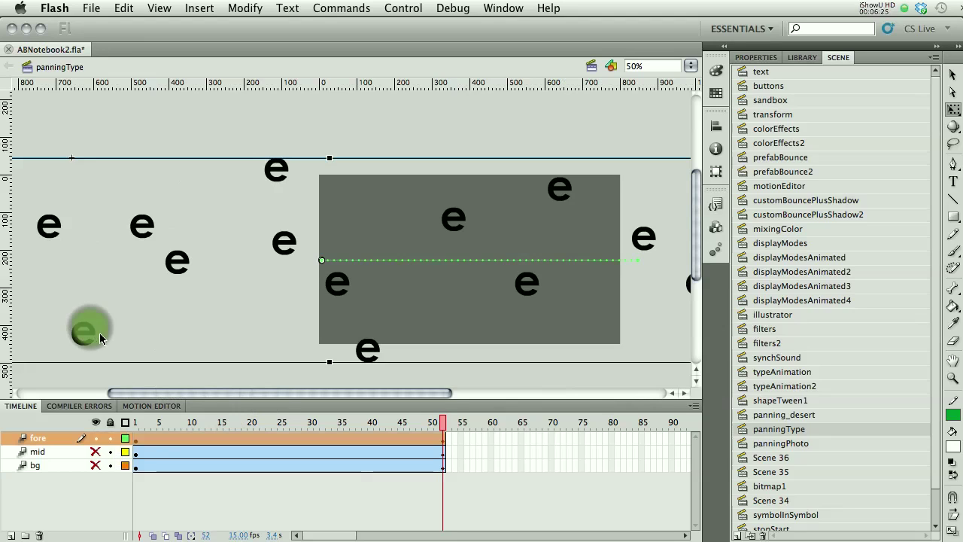
double_click(175, 272)
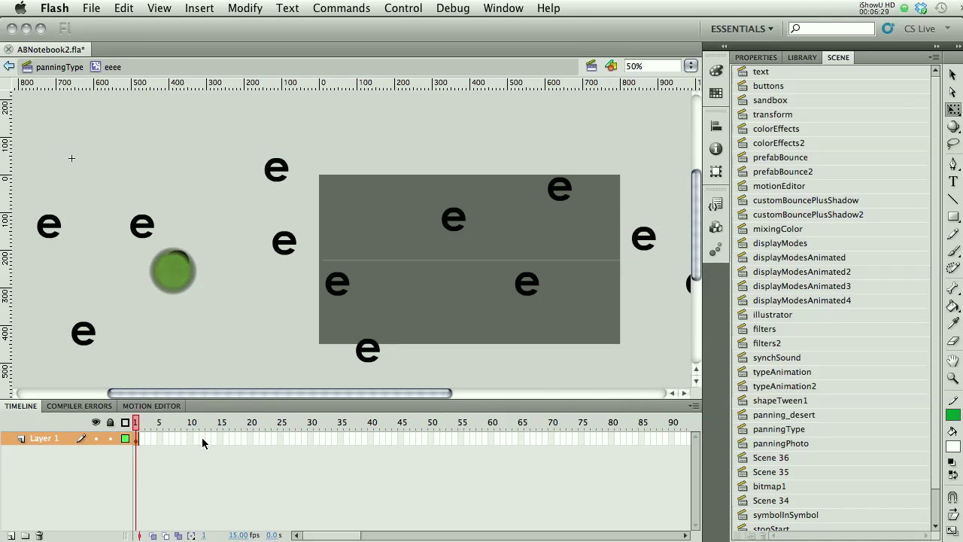
click(186, 265)
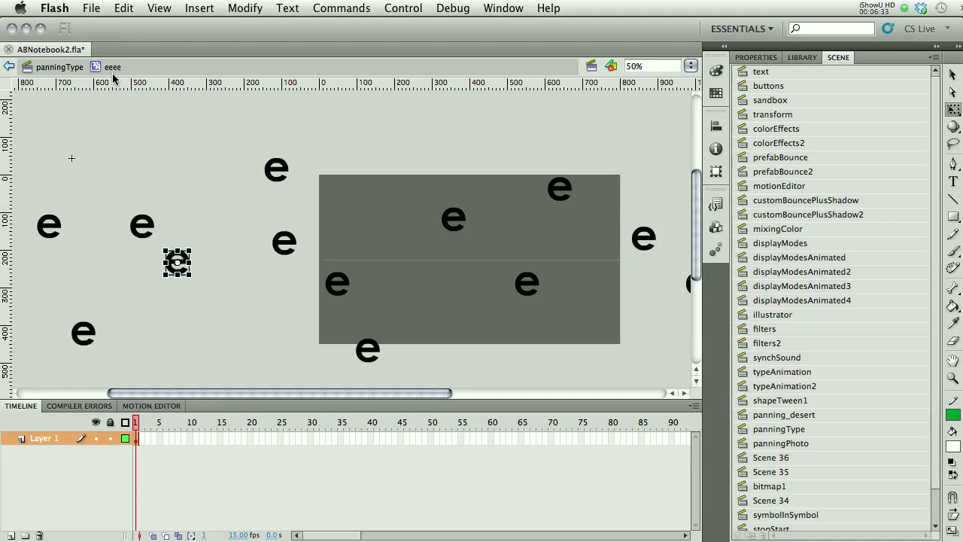
click(68, 69)
click(136, 426)
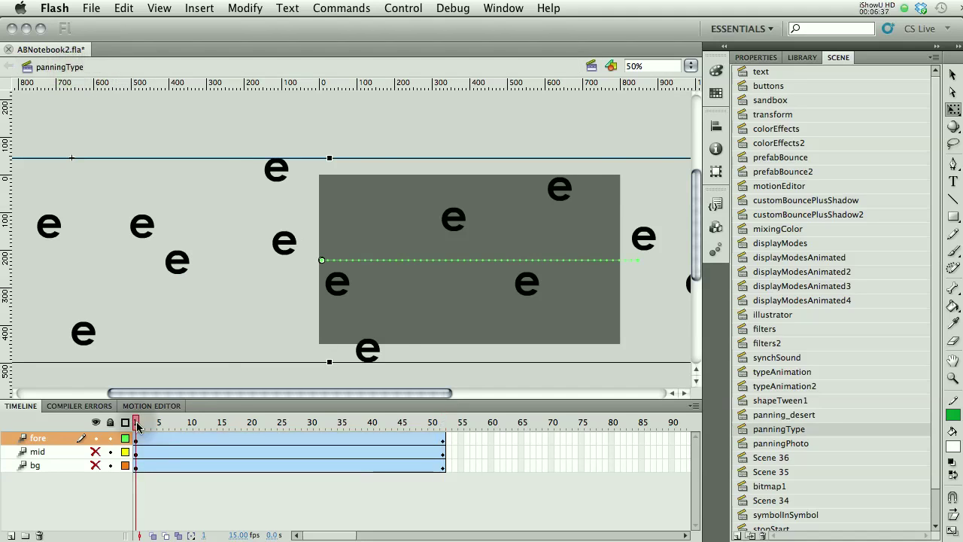
click(692, 54)
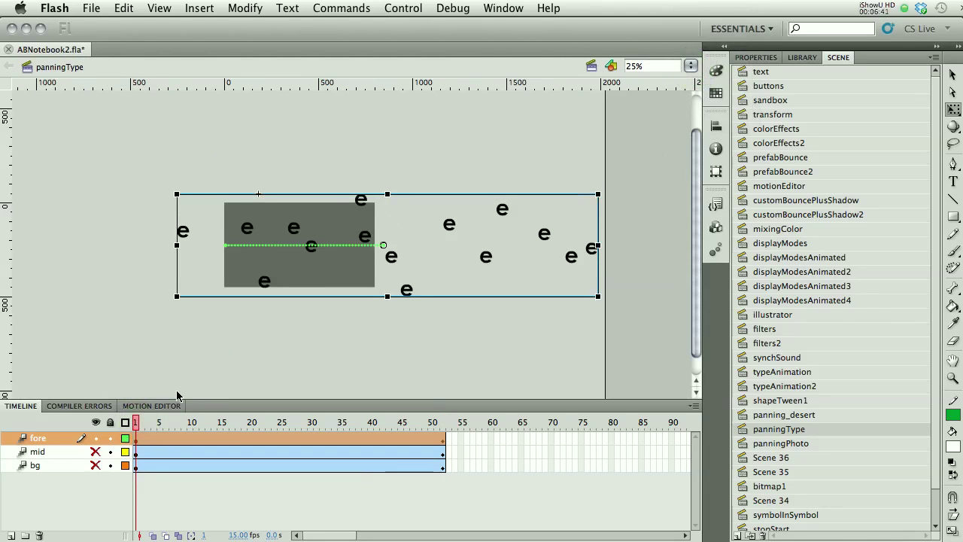
drag(133, 423, 102, 404)
Show the mid layer and preview the pan to frame 23 with the fore letters hidden
key(super+a)
click(98, 452)
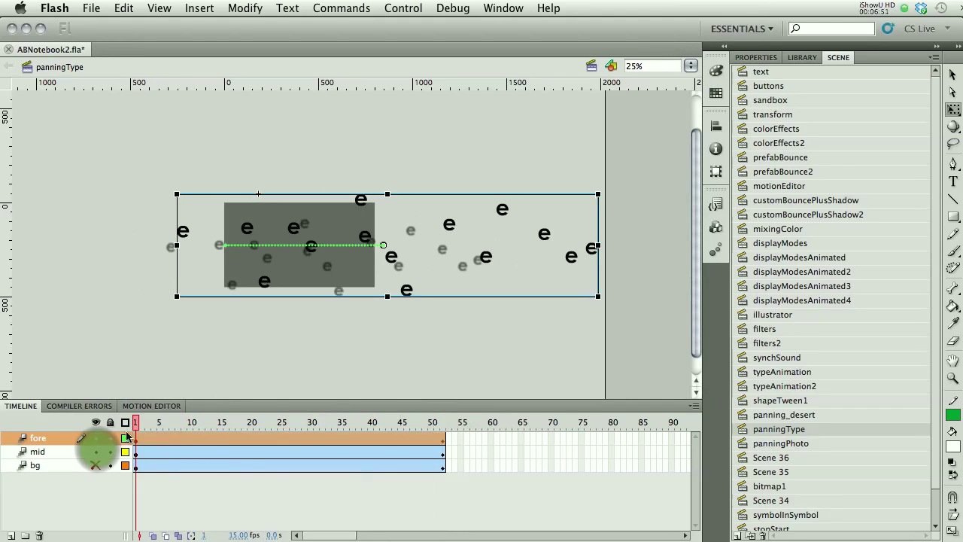
click(97, 438)
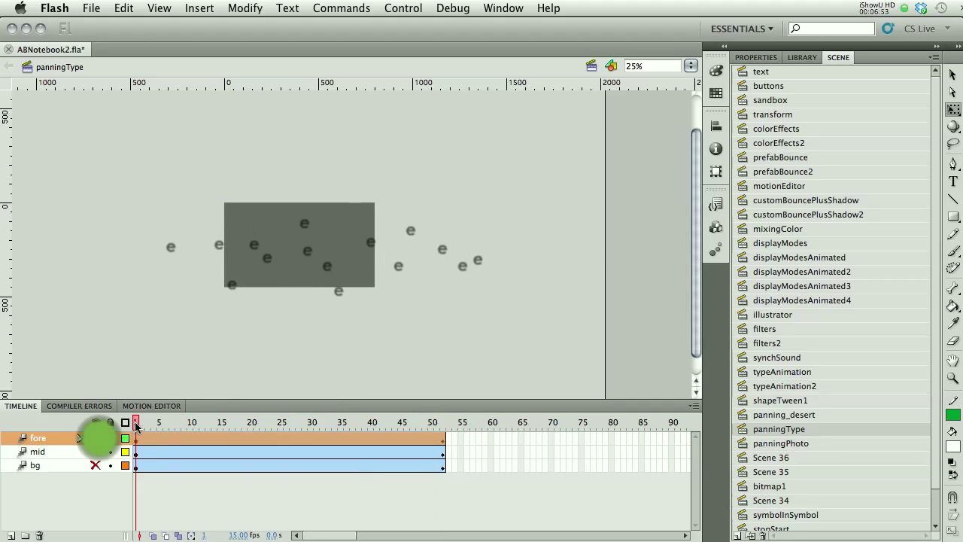
drag(136, 424, 466, 463)
click(95, 439)
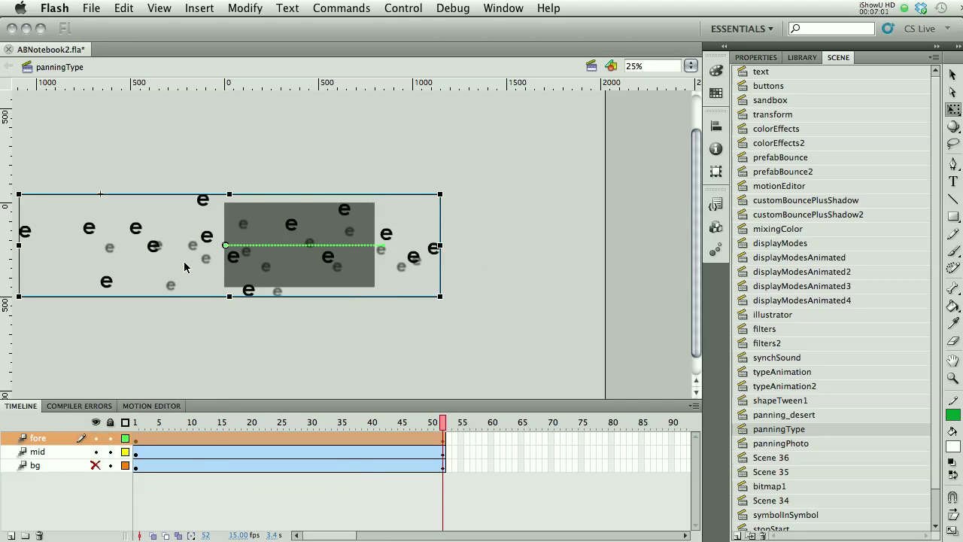
click(137, 423)
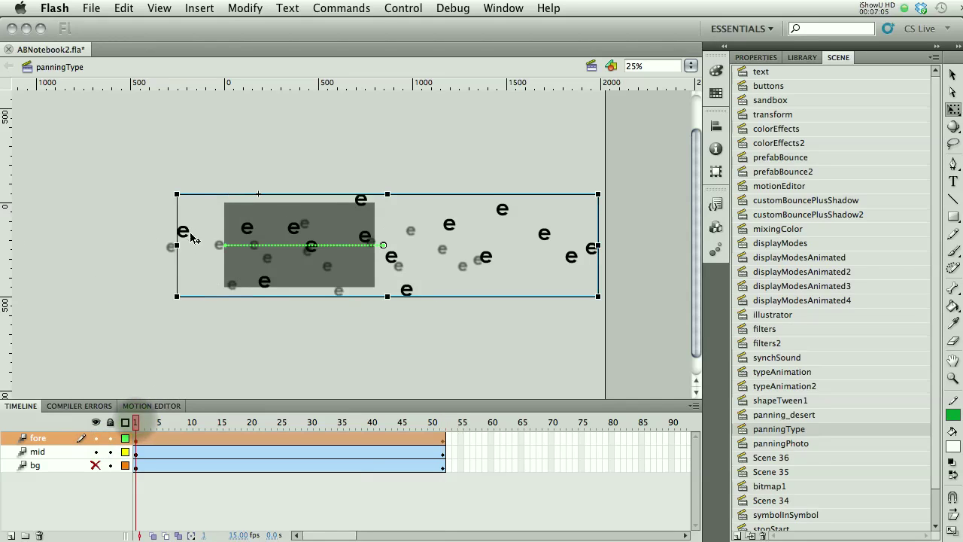
Show the bg layer, preview to frame 52 without fore, then reselect the fore letter group
click(98, 465)
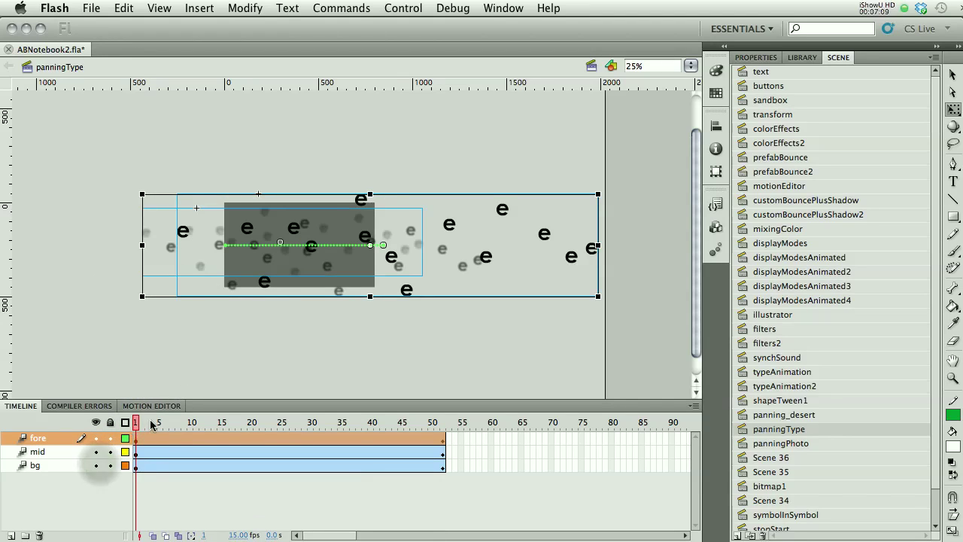
click(96, 438)
drag(130, 427, 128, 385)
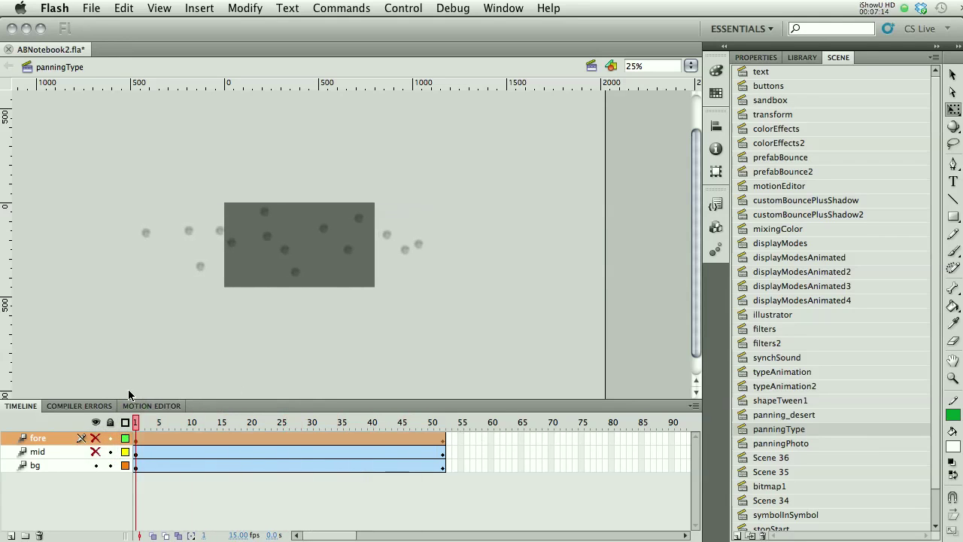
click(95, 438)
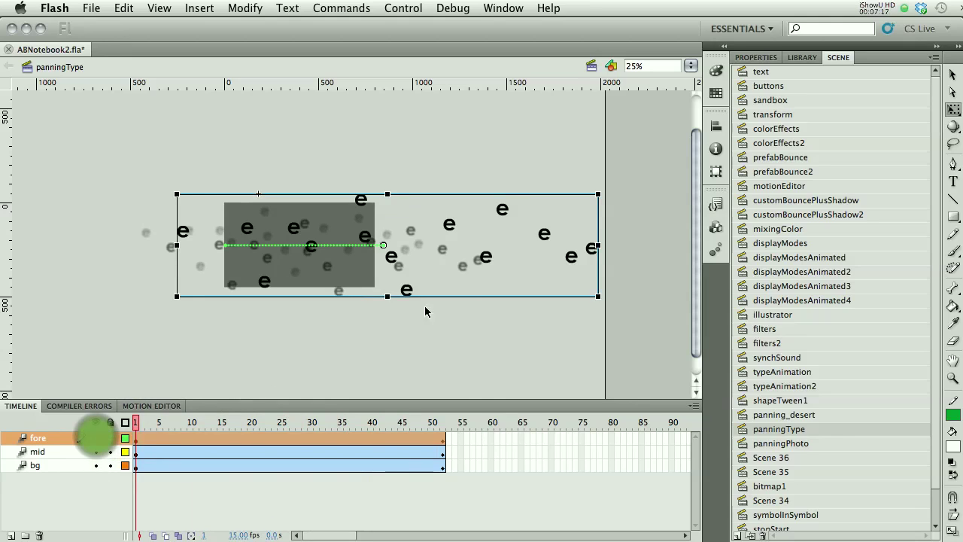
click(408, 330)
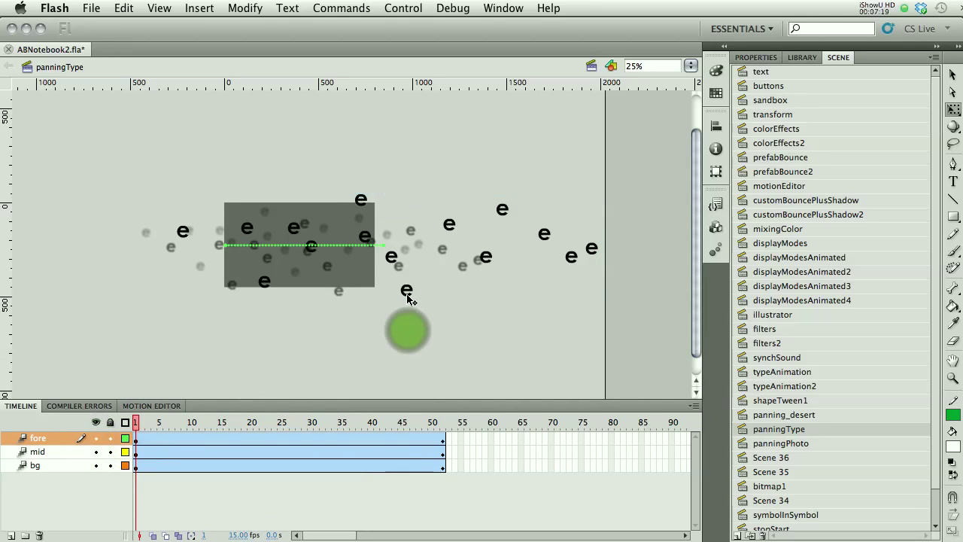
click(407, 293)
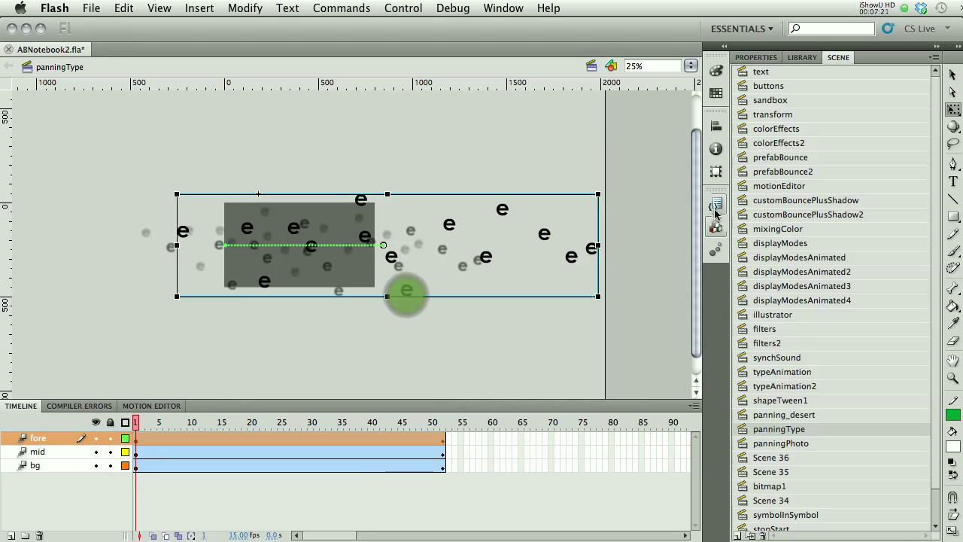
Check the scale of the fore and mid letter groups in the Transform panel
click(716, 172)
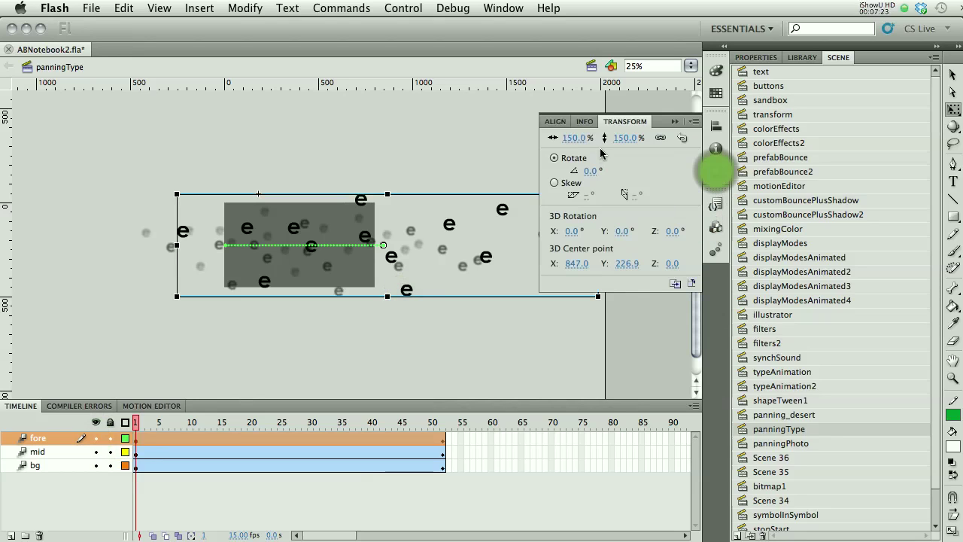
click(362, 353)
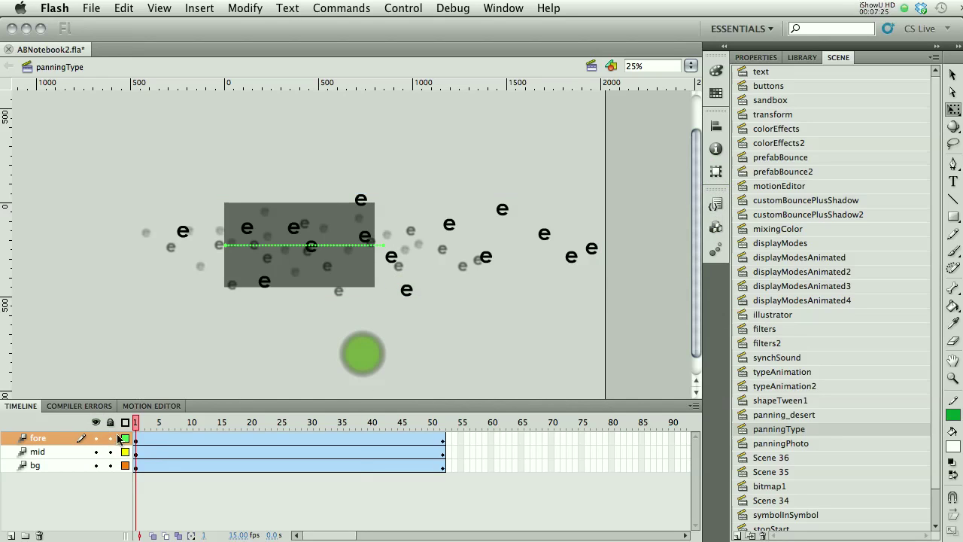
click(96, 439)
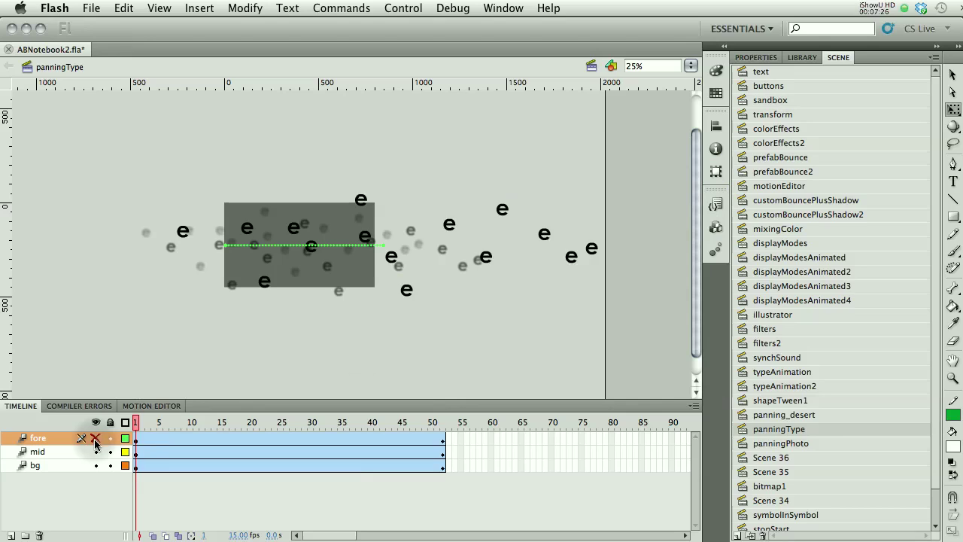
click(169, 248)
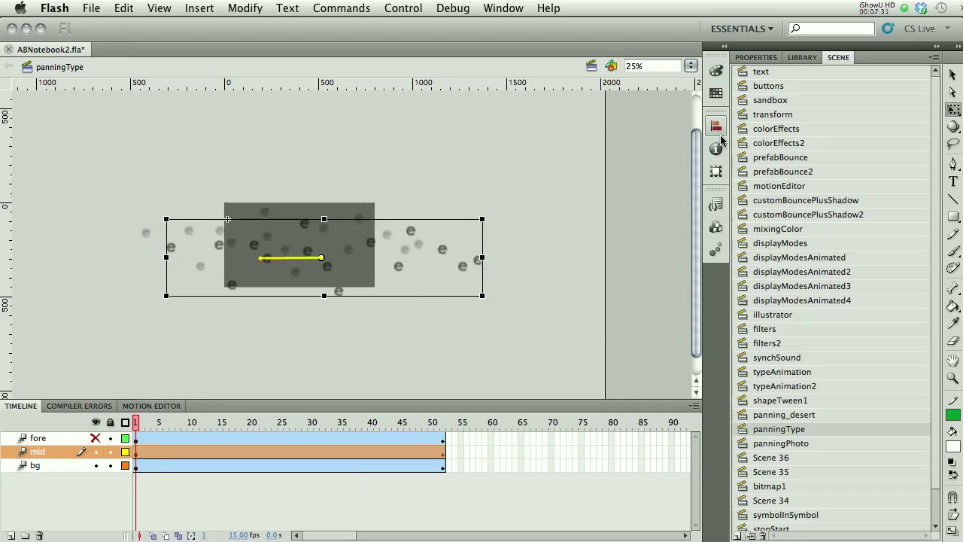
click(716, 173)
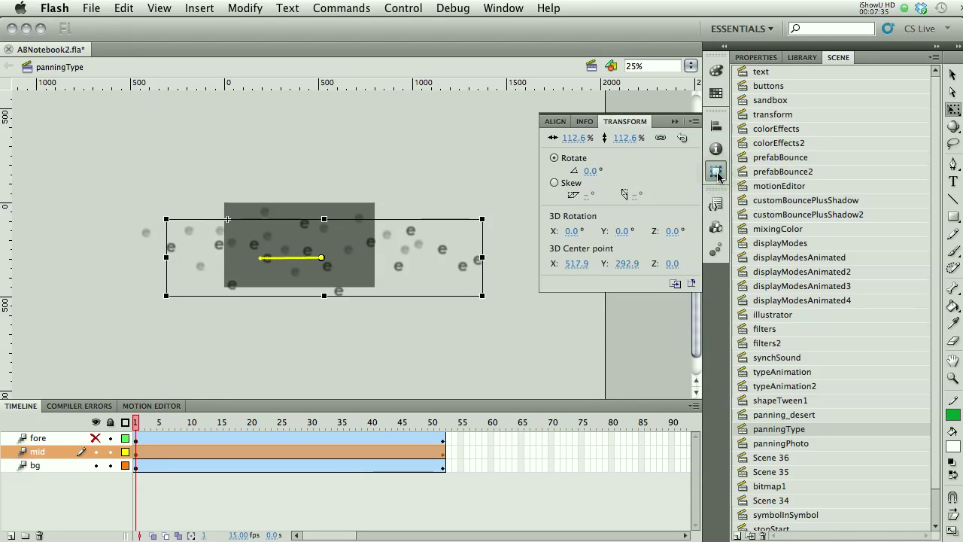
click(438, 344)
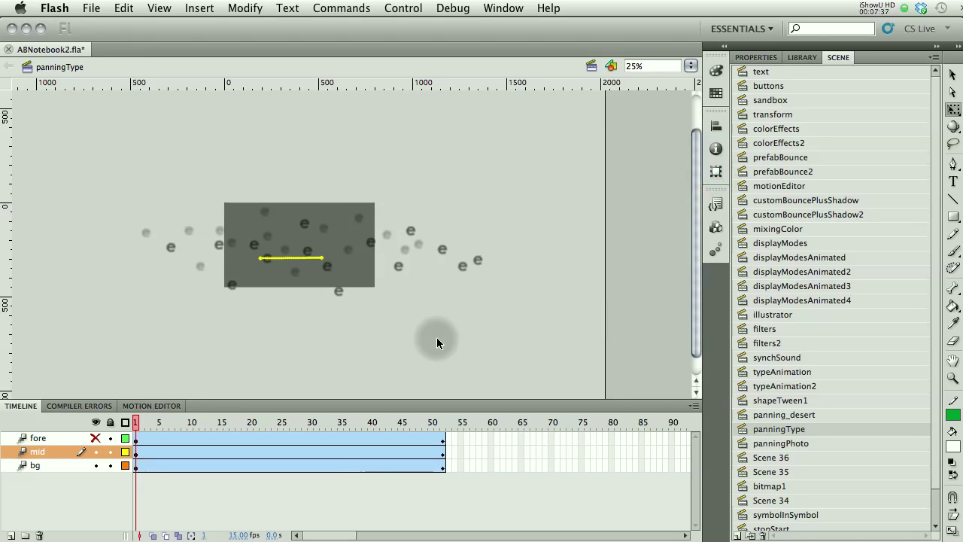
Check the bg letter group's scale, then show all layers and play the pan to frame 52
click(96, 438)
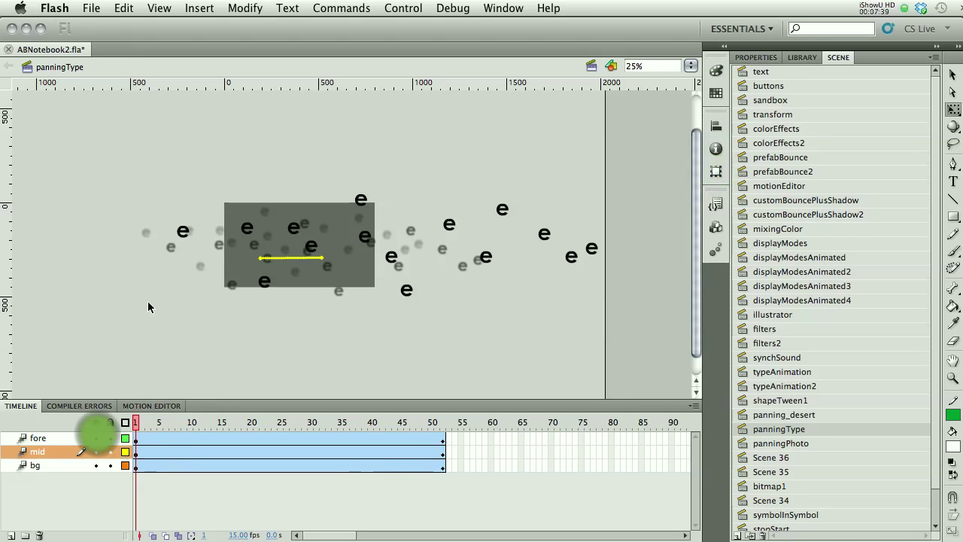
click(96, 438)
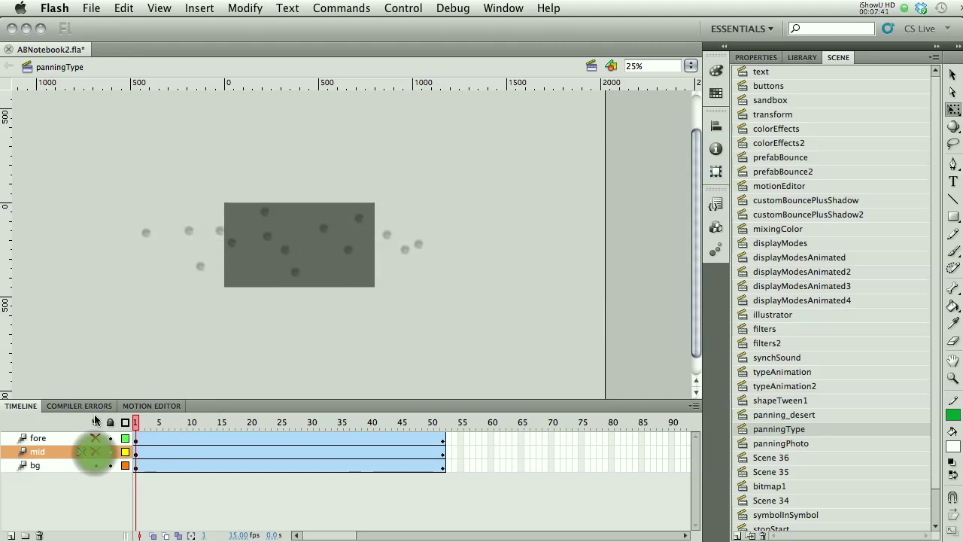
click(199, 264)
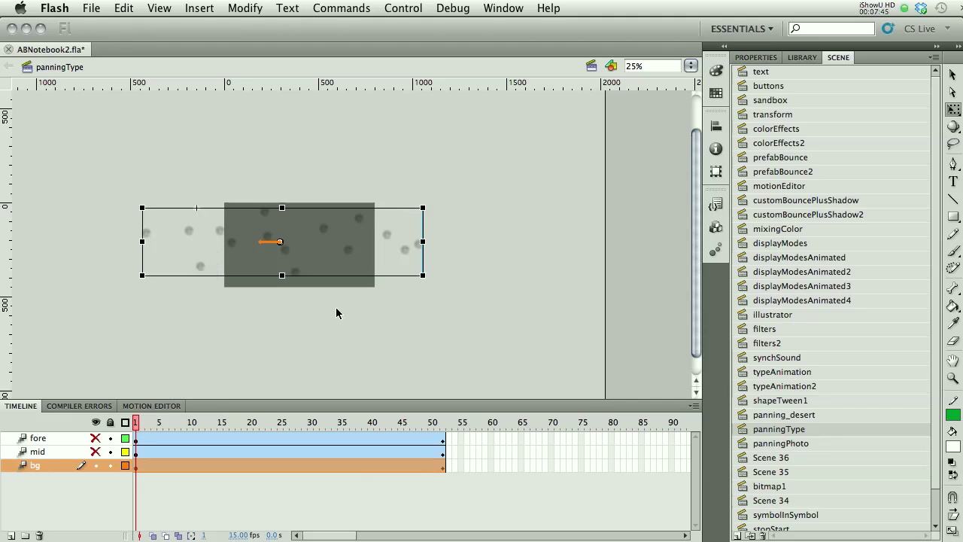
click(720, 176)
click(499, 307)
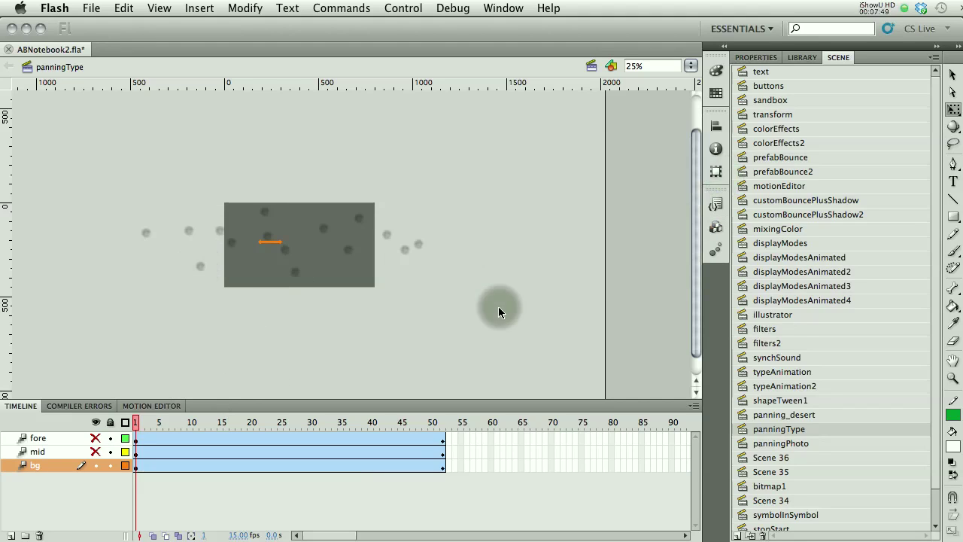
drag(96, 451, 98, 439)
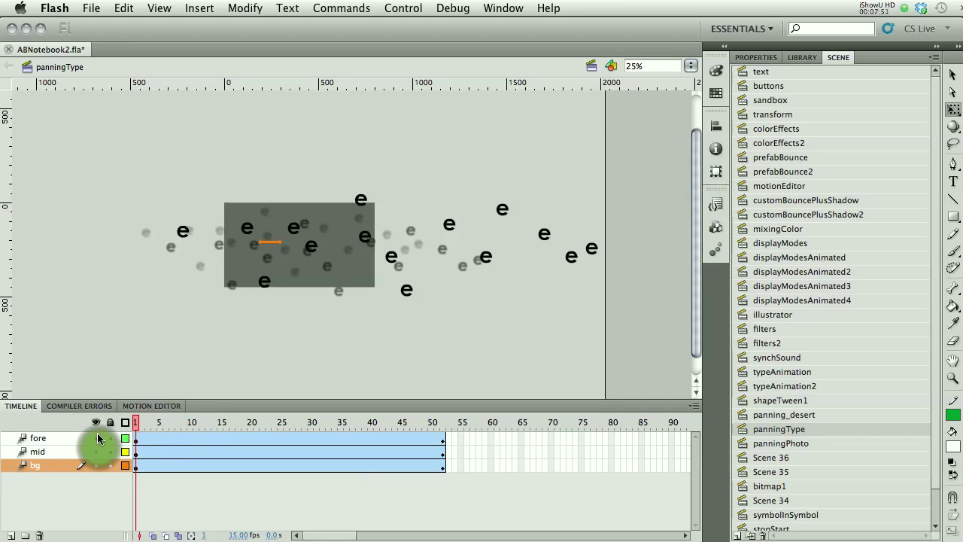
key(Return)
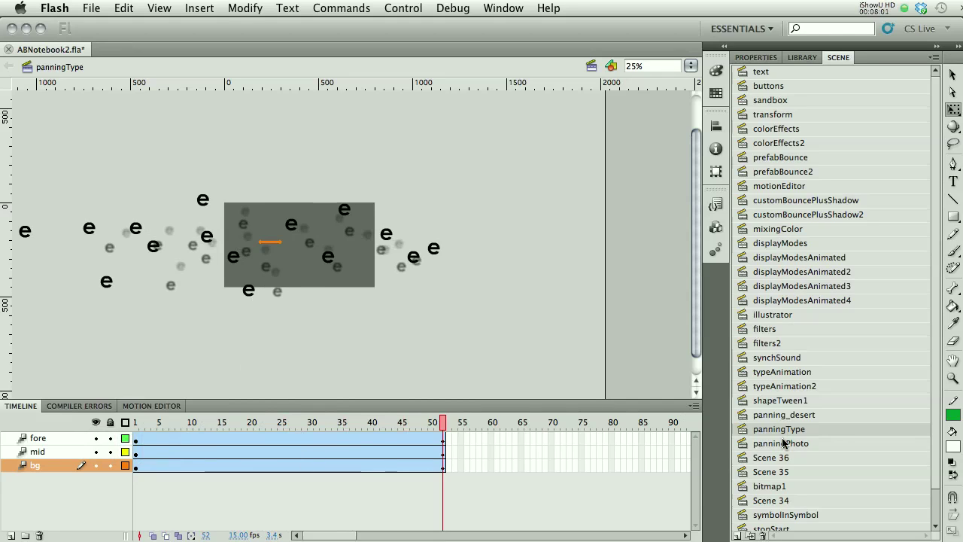
Open panningPhoto at 50% zoom, unlock all layers and hide the mask layer at frame 1
click(746, 442)
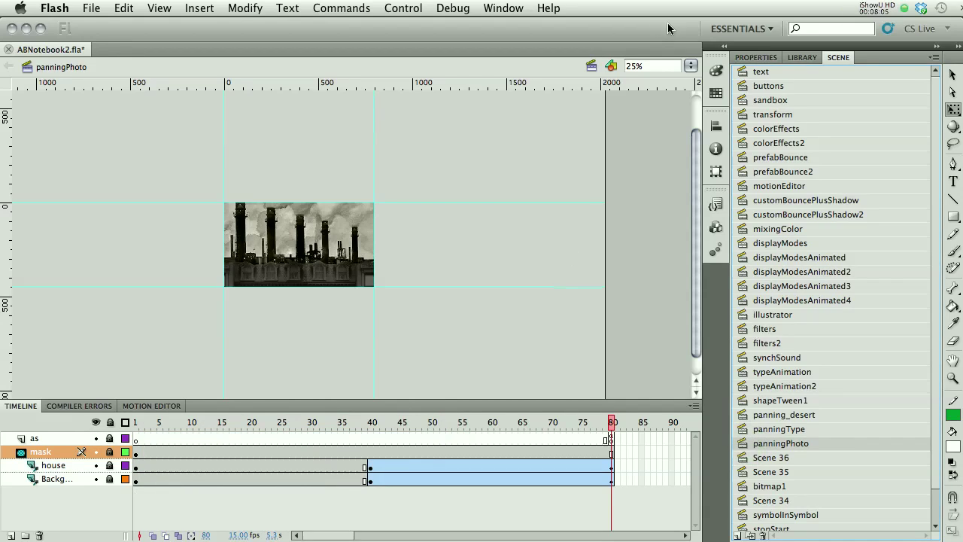
click(690, 66)
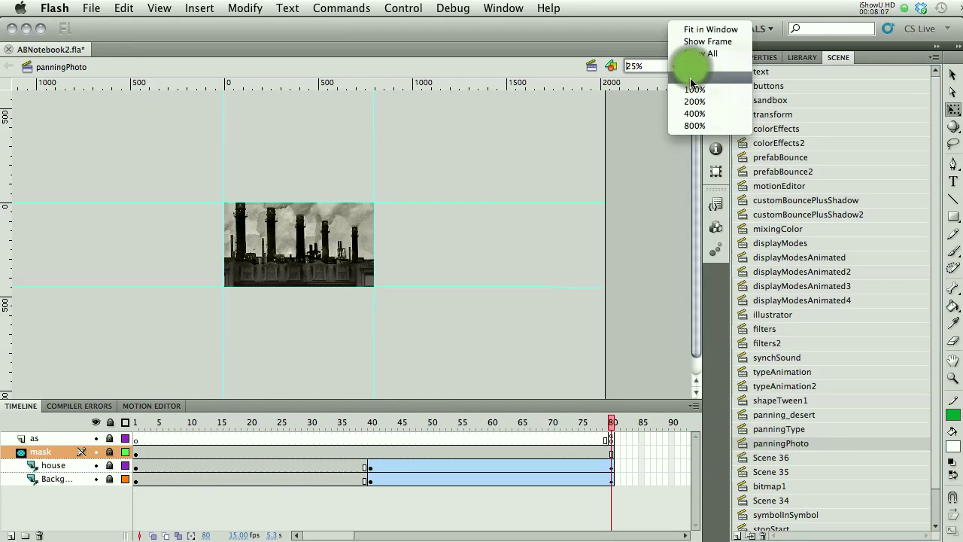
click(692, 78)
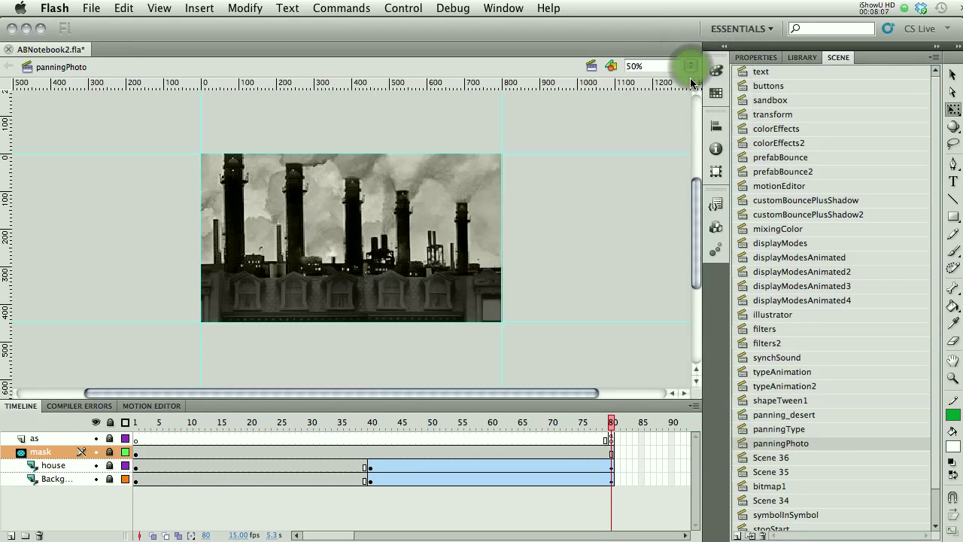
click(110, 422)
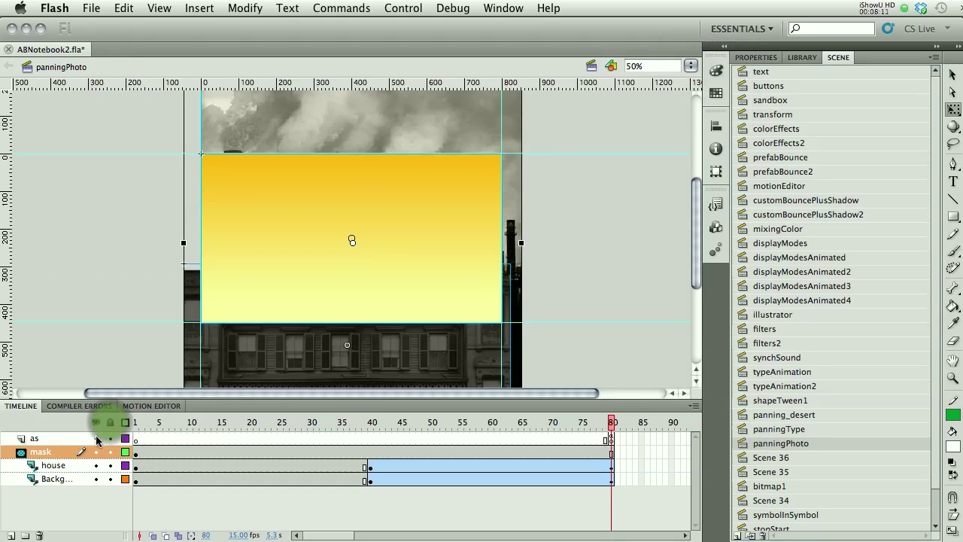
click(98, 452)
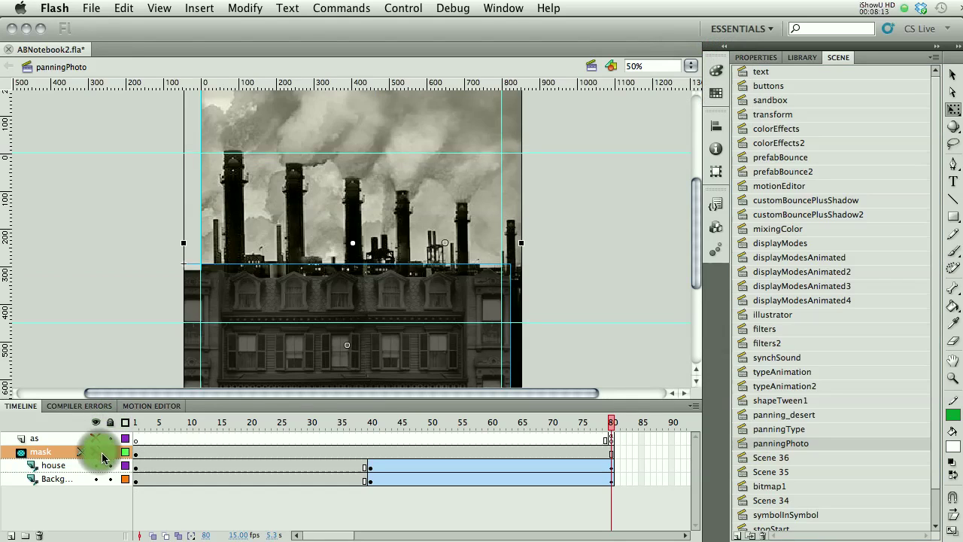
click(94, 452)
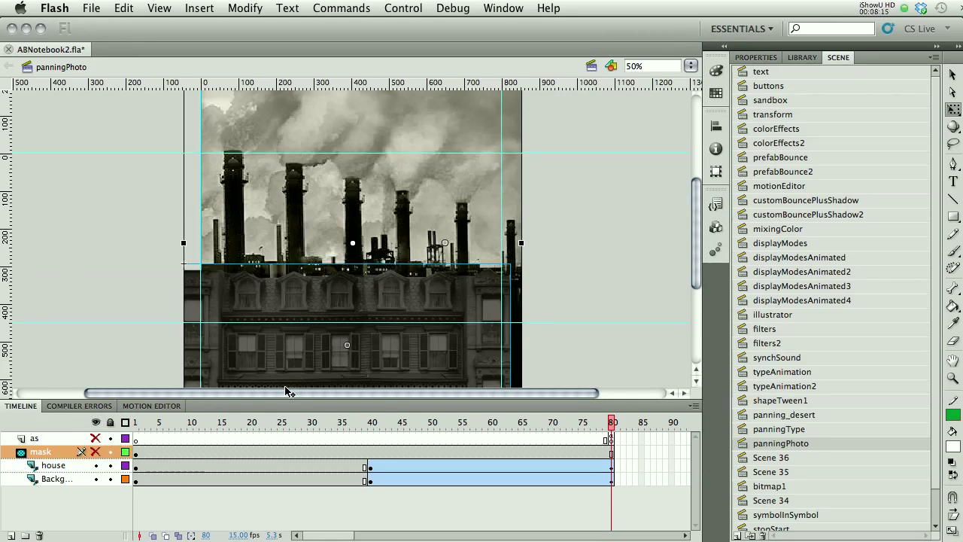
click(134, 422)
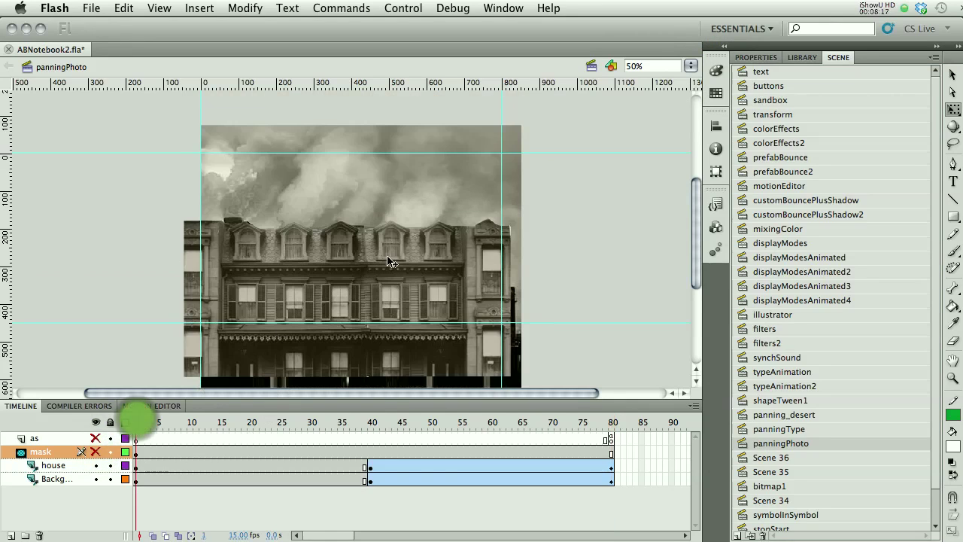
Inspect the house and Background cloud photos, then lock and show all layers
click(390, 261)
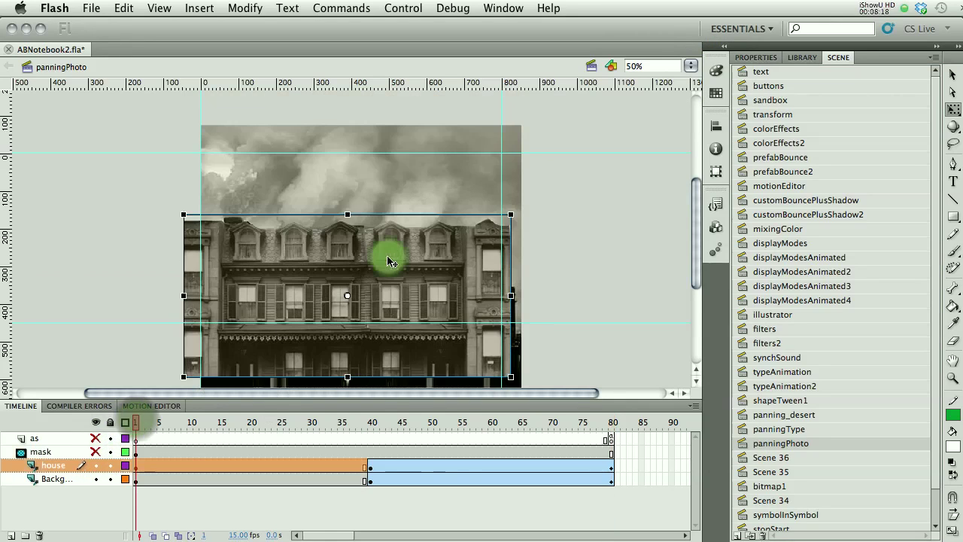
click(95, 480)
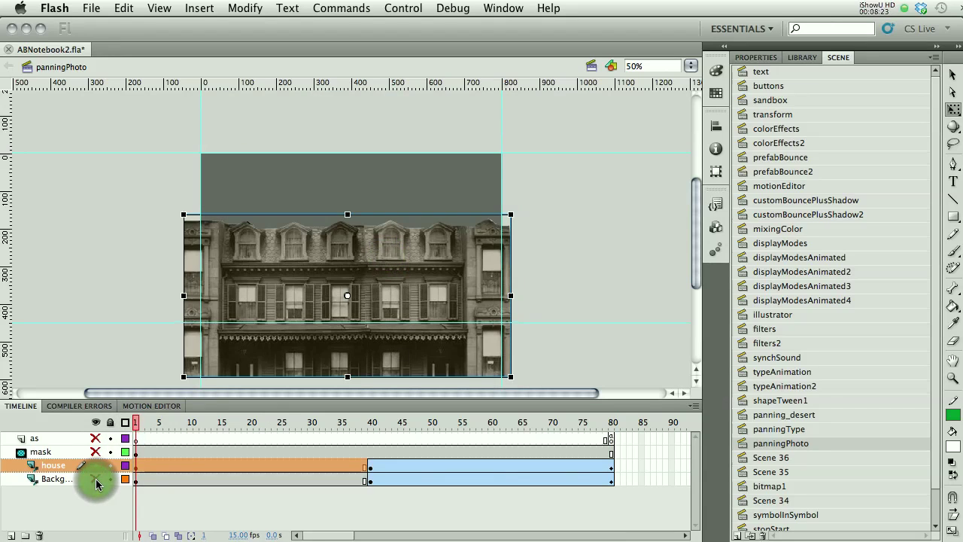
click(95, 477)
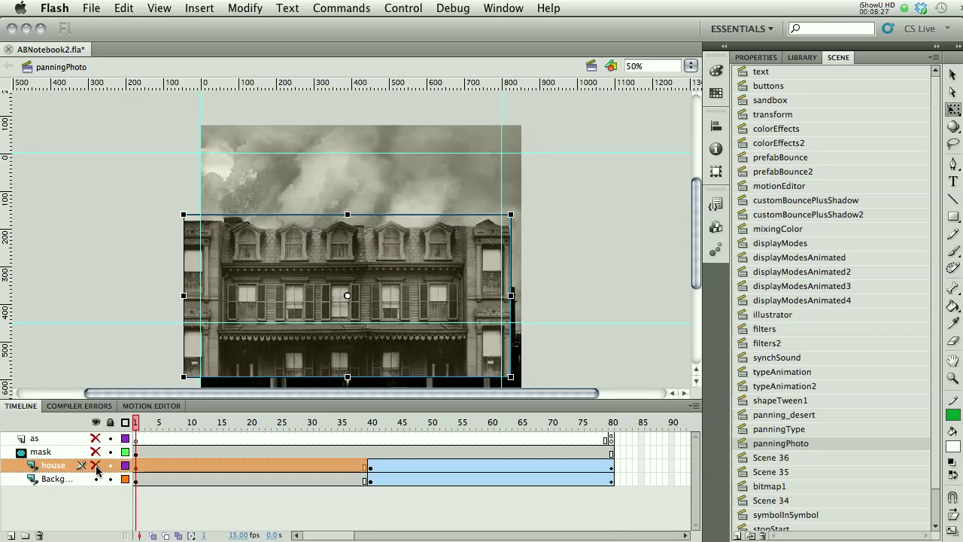
click(96, 466)
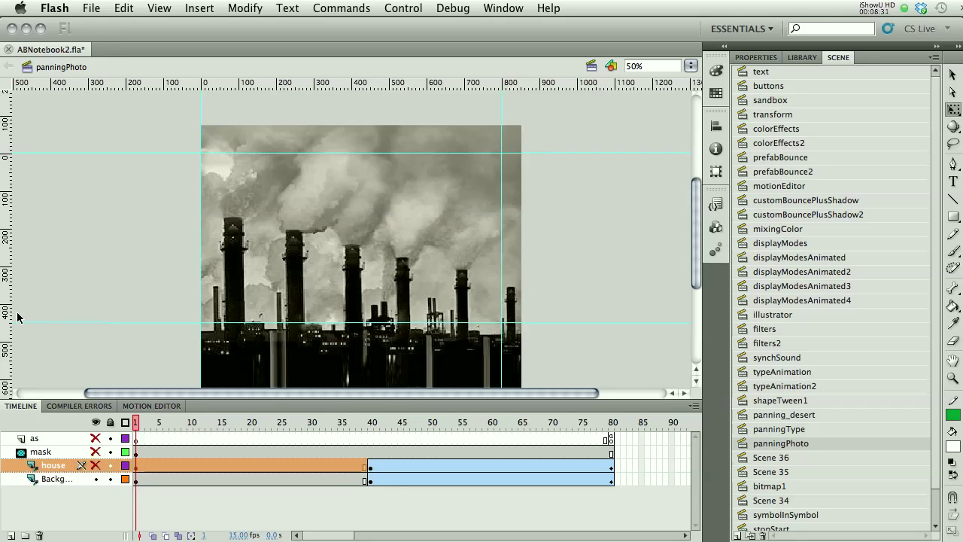
click(110, 423)
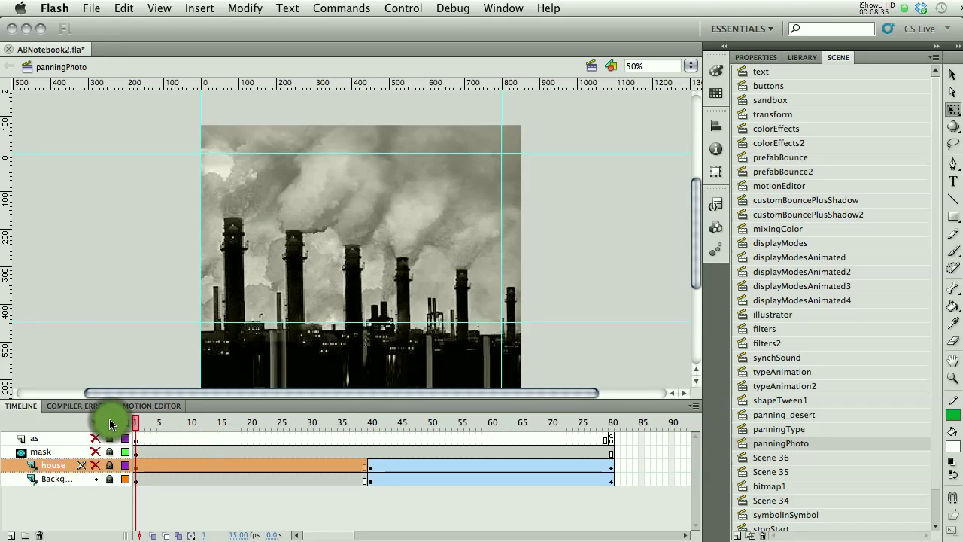
click(95, 423)
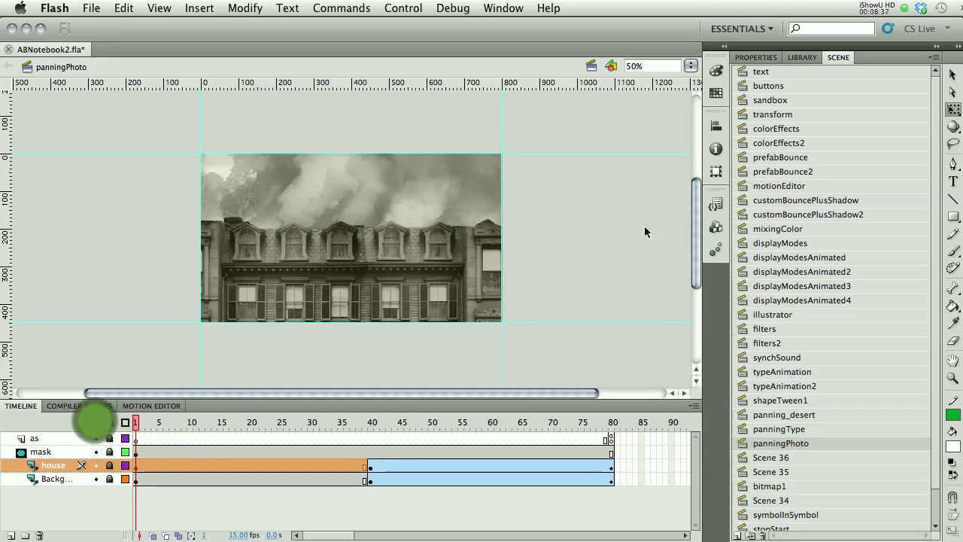
Scrub the panningPhoto timeline from frame 1 to frame 80 to bring the smokestacks into view
drag(137, 424, 625, 493)
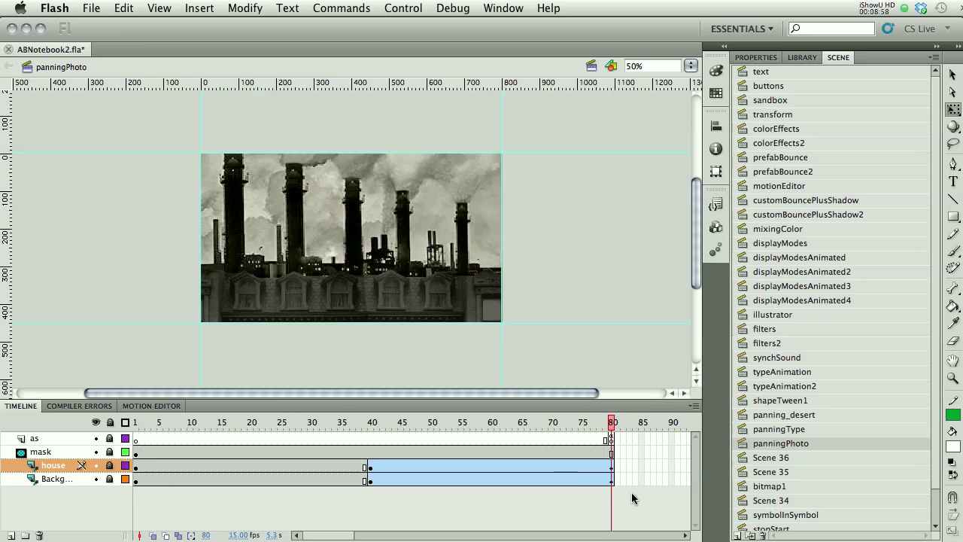